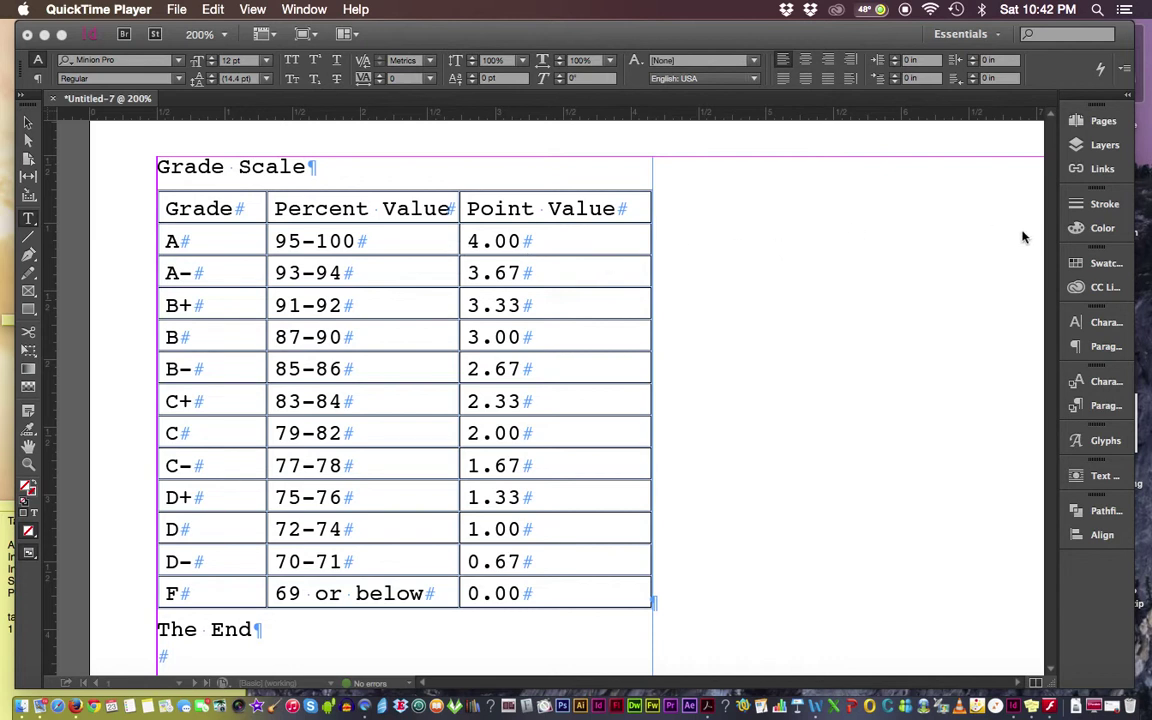
# - Show the document's color swatches and enlarge the list until every swatch fits
pyautogui.click(1080, 266)
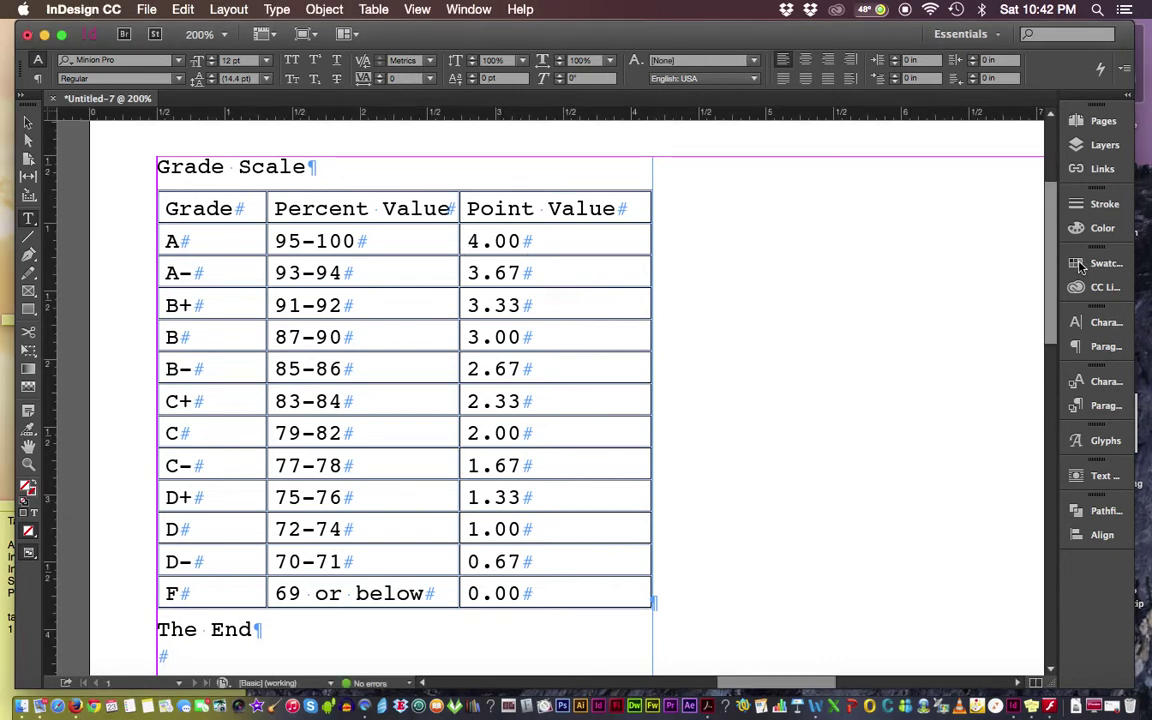
pyautogui.click(1078, 264)
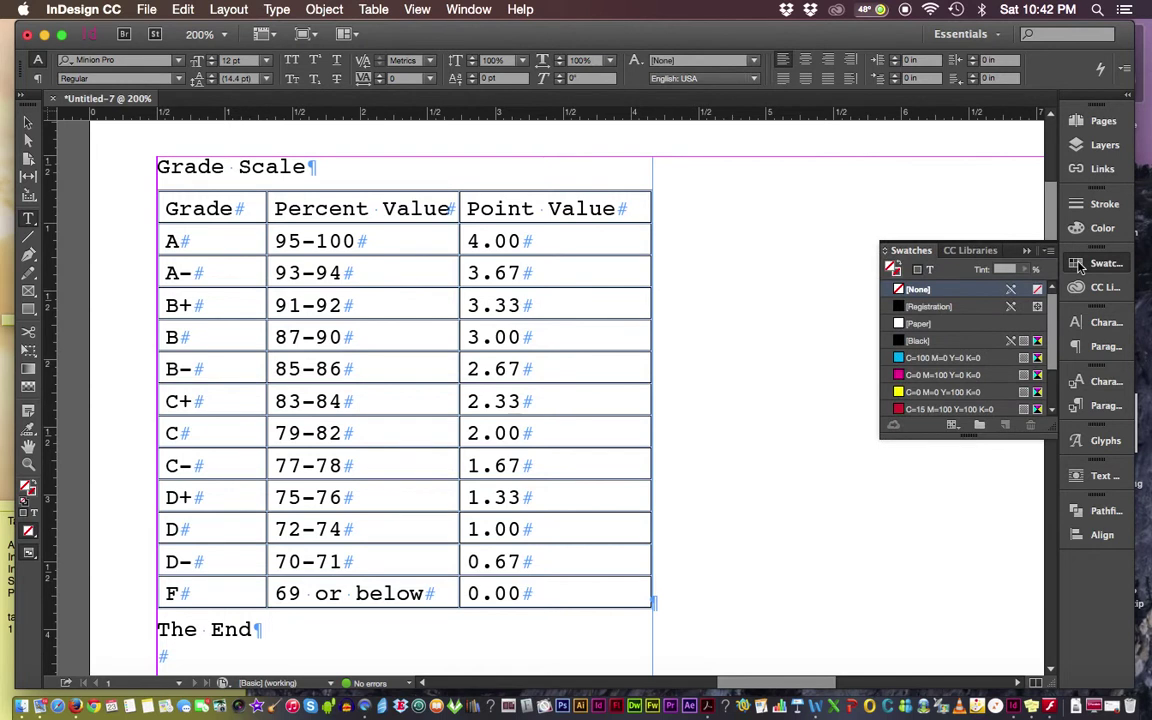
pyautogui.scroll(-1, 1052, 325)
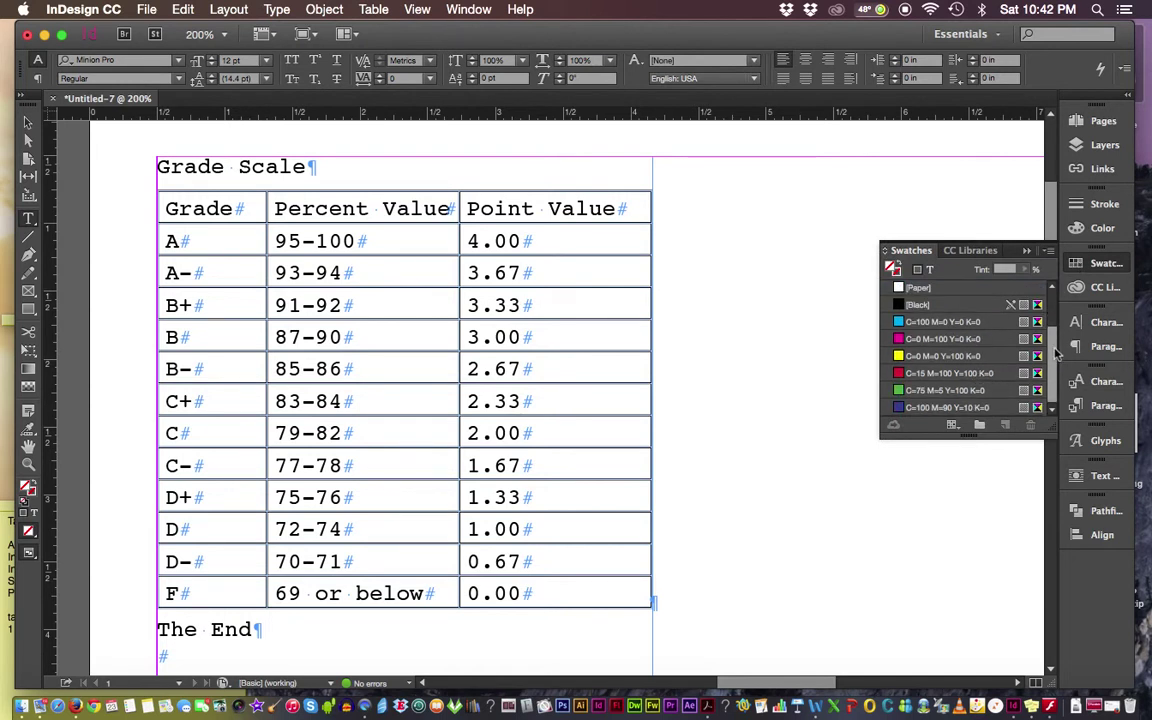
pyautogui.click(1050, 410)
pyautogui.moveTo(1048, 437); pyautogui.dragTo(1048, 541)
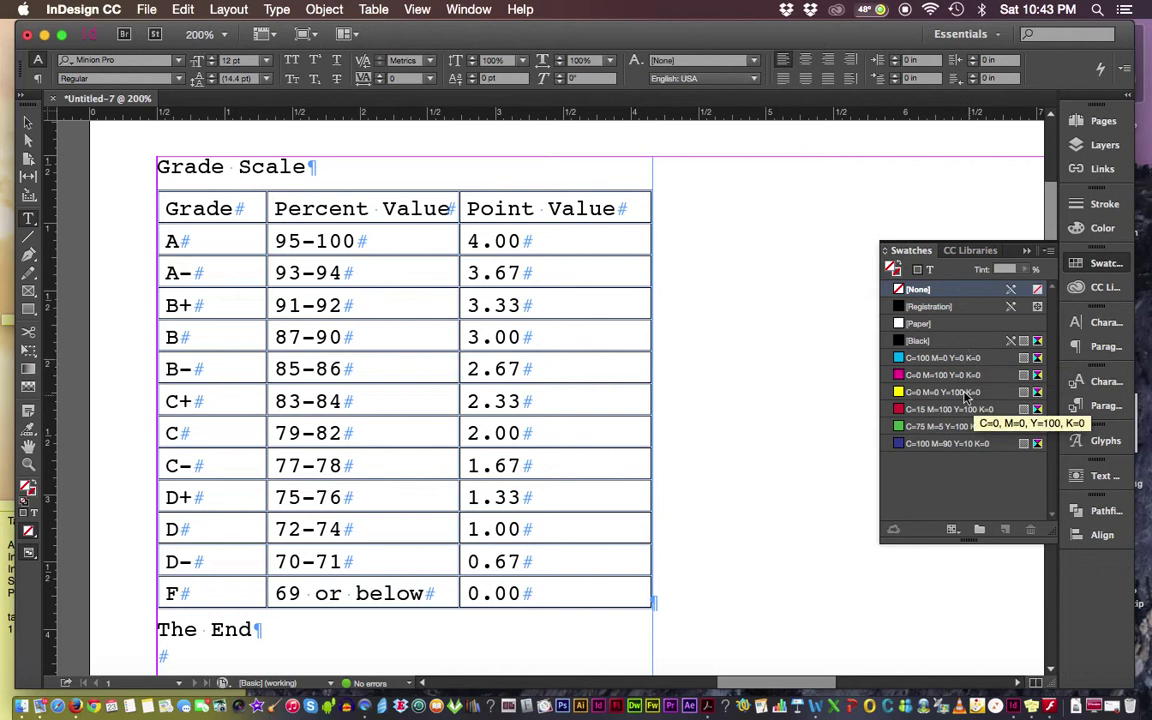
# - Start a new color swatch and move its settings away from the swatch list
pyautogui.click(1050, 257)
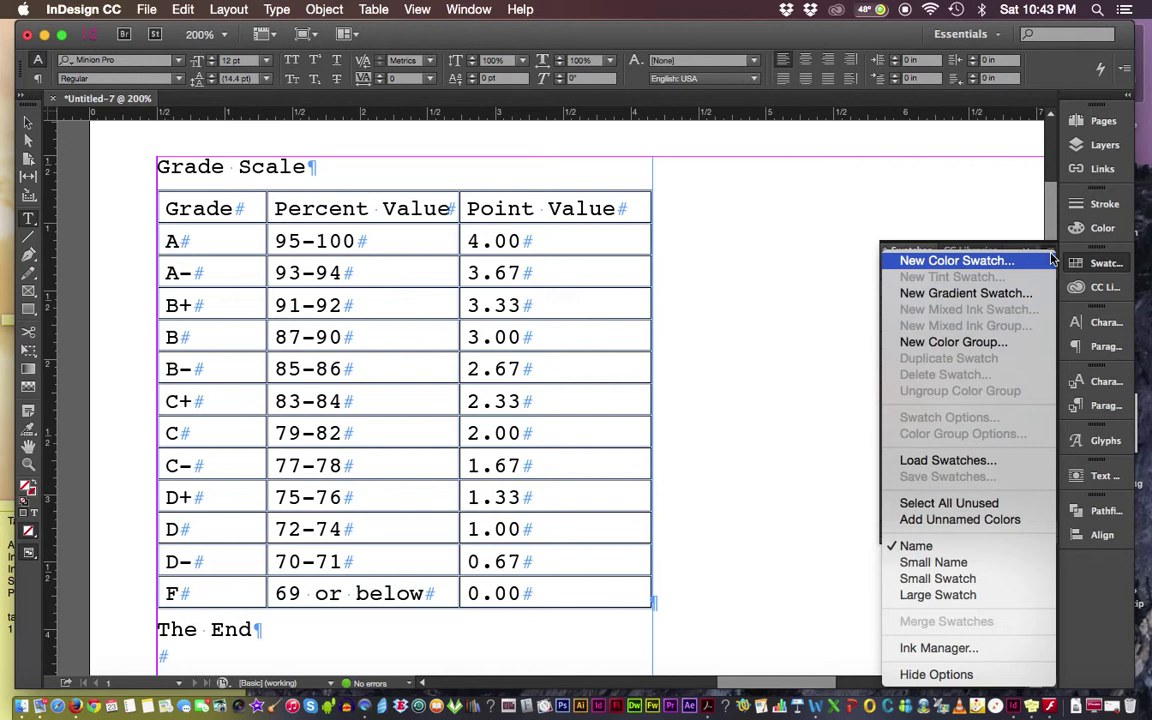
pyautogui.click(1030, 232)
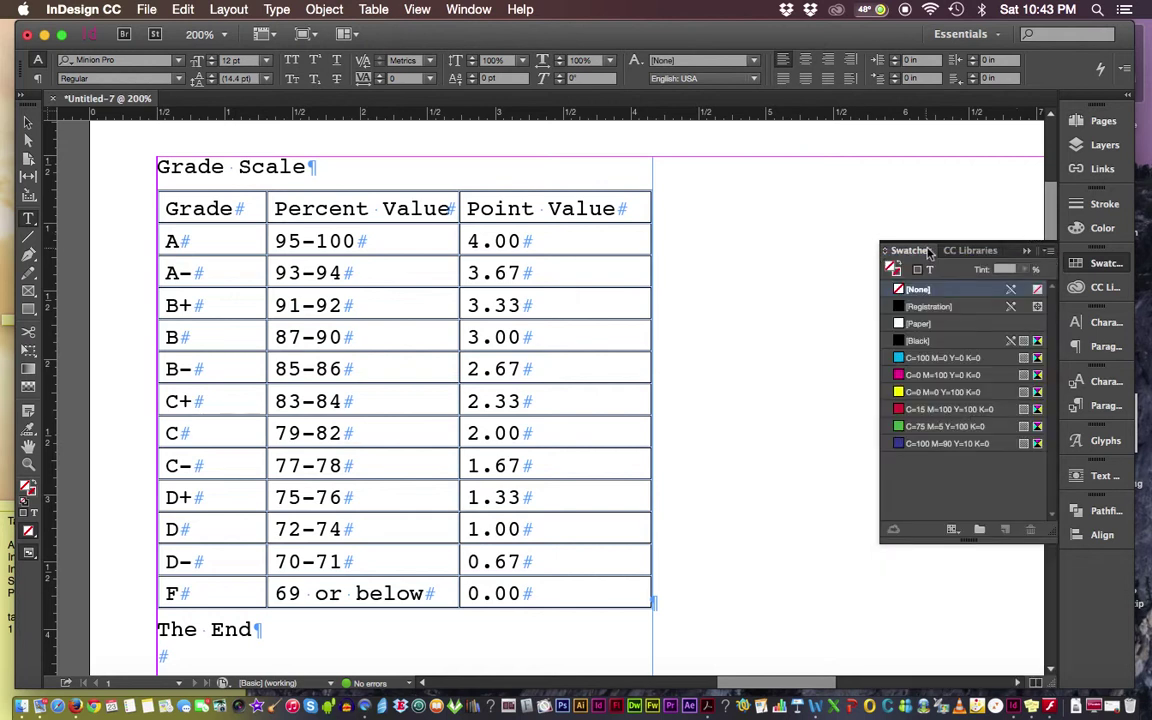
pyautogui.click(1048, 251)
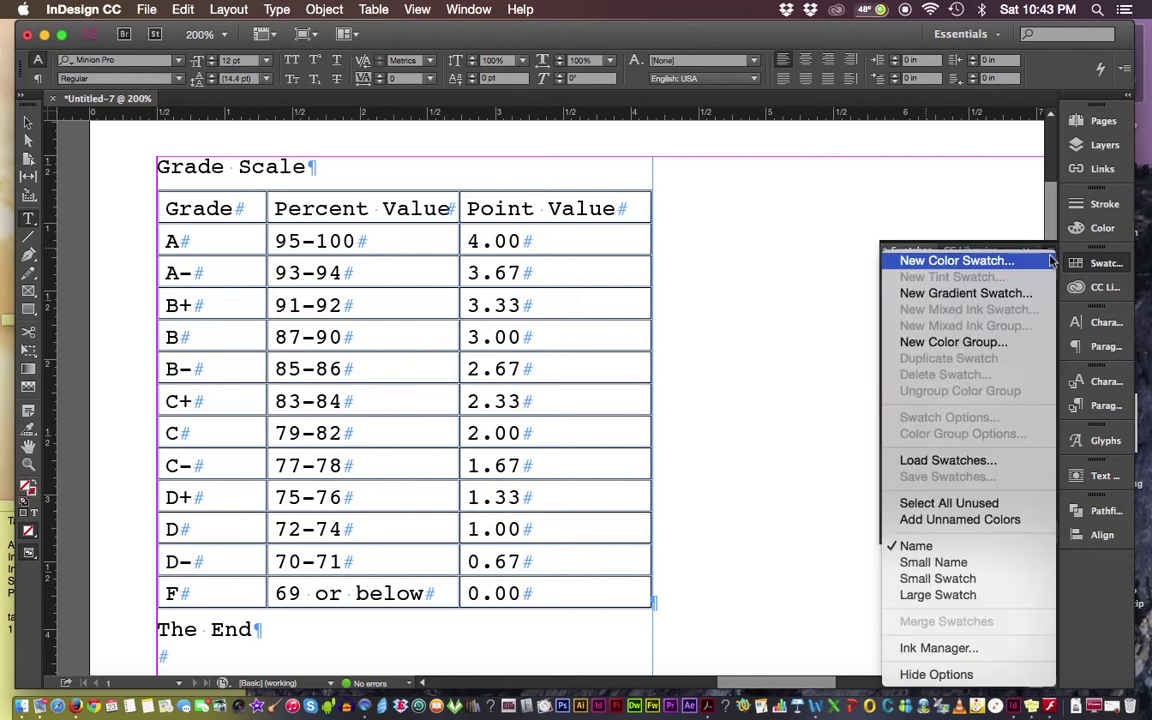
pyautogui.click(978, 266)
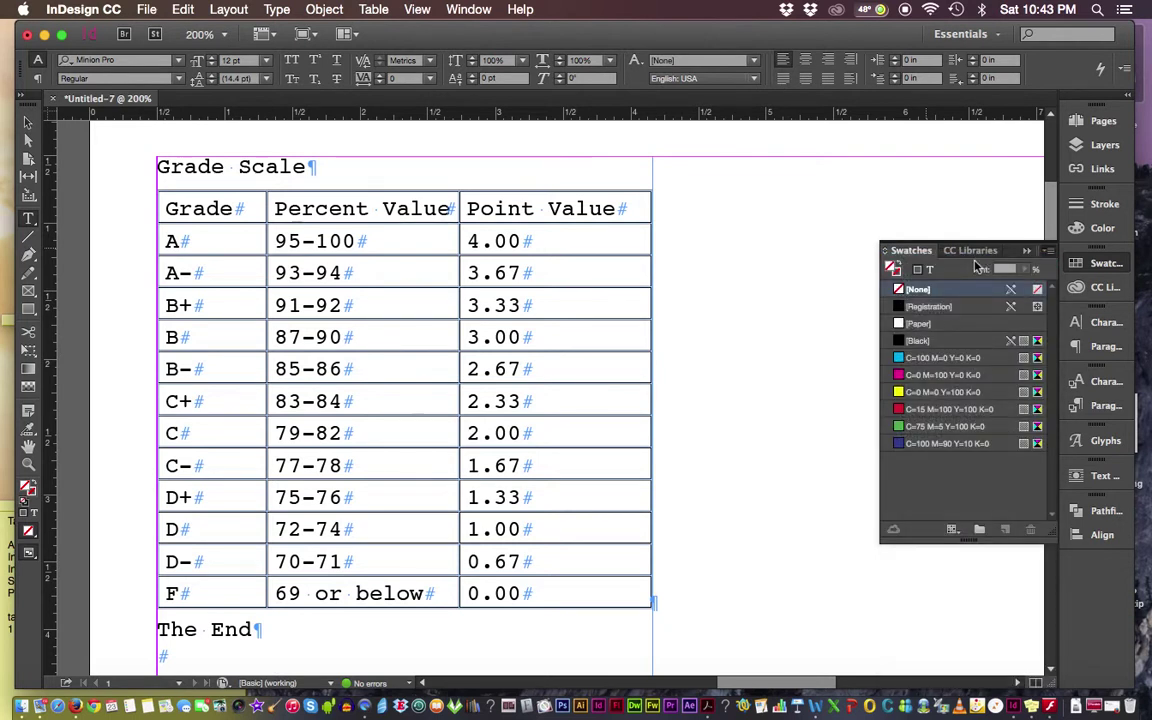
pyautogui.moveTo(625, 222); pyautogui.dragTo(721, 99)
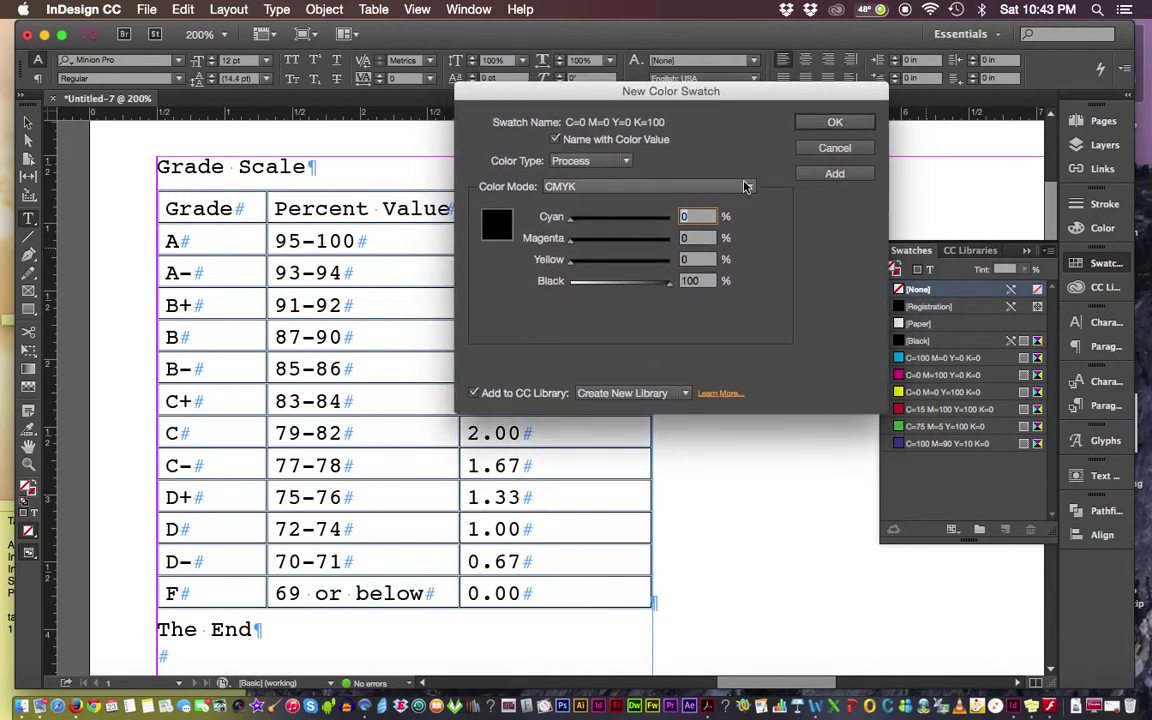
# - Try mixing the swatch color from CMYK inks, such as 81% yellow, and reset all four inks to 0%
pyautogui.moveTo(571, 260)
pyautogui.mouseDown()
pyautogui.moveTo(661, 265)
pyautogui.moveTo(571, 282)
pyautogui.mouseUp()
pyautogui.moveTo(639, 265); pyautogui.dragTo(650, 268)
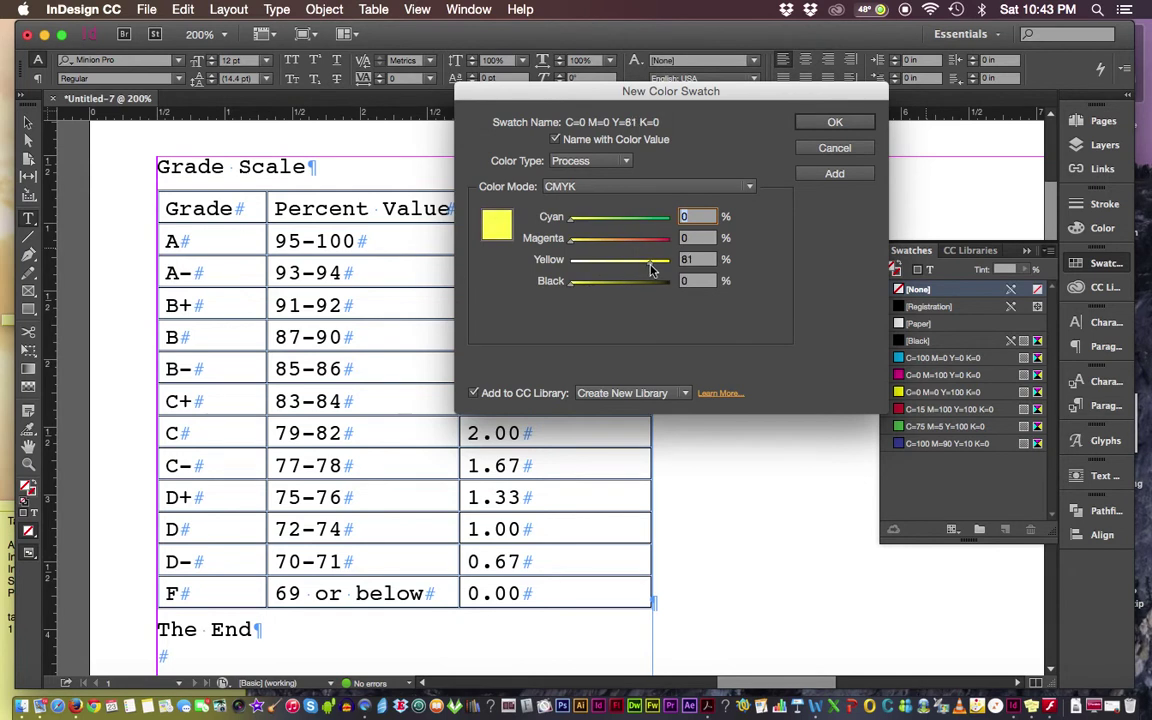
pyautogui.moveTo(571, 239); pyautogui.dragTo(650, 242)
pyautogui.moveTo(576, 226)
pyautogui.mouseDown()
pyautogui.moveTo(605, 222)
pyautogui.moveTo(571, 222)
pyautogui.mouseUp()
pyautogui.moveTo(650, 242); pyautogui.dragTo(571, 242)
pyautogui.moveTo(652, 260); pyautogui.dragTo(571, 260)
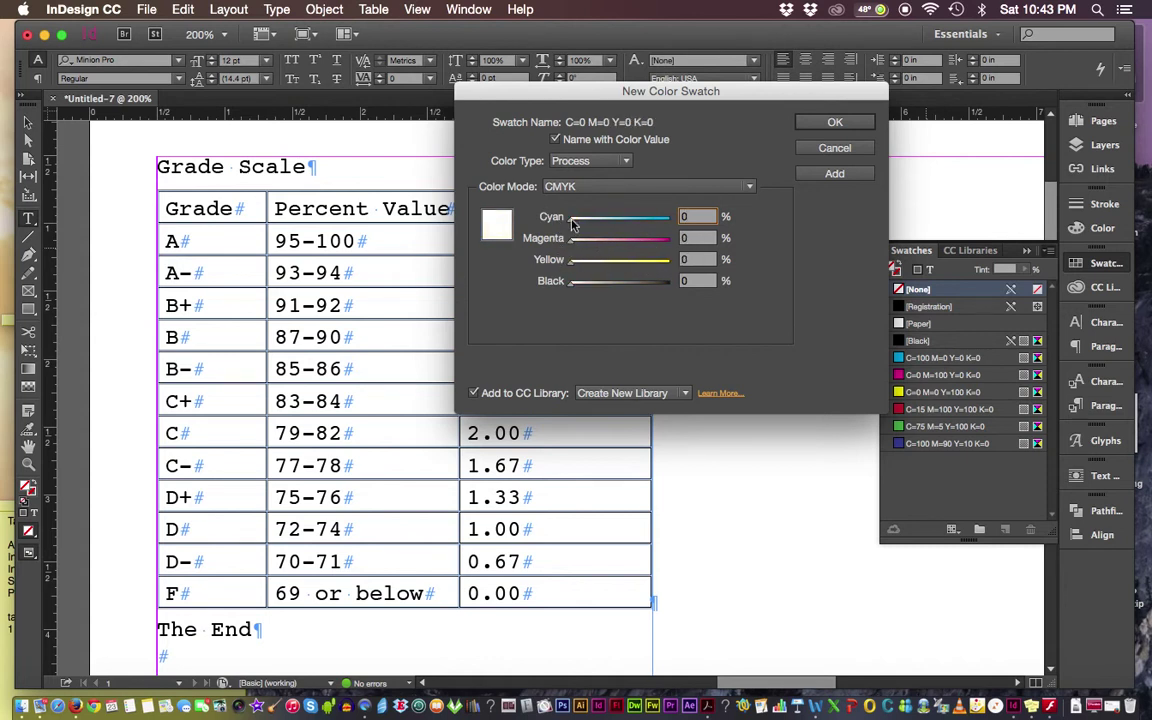
# - Set the new swatch's color mode to PANTONE+ CMYK Coated and add the green PANTONE P 138-8 C
pyautogui.click(750, 188)
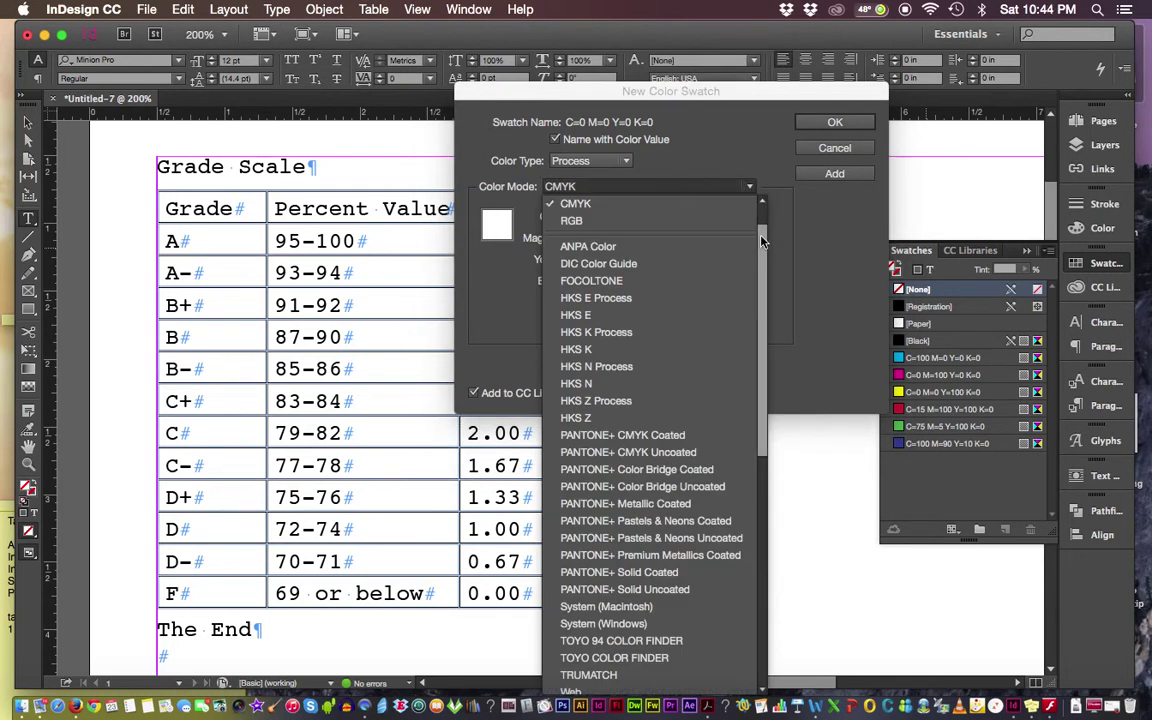
pyautogui.scroll(-3, 762, 240)
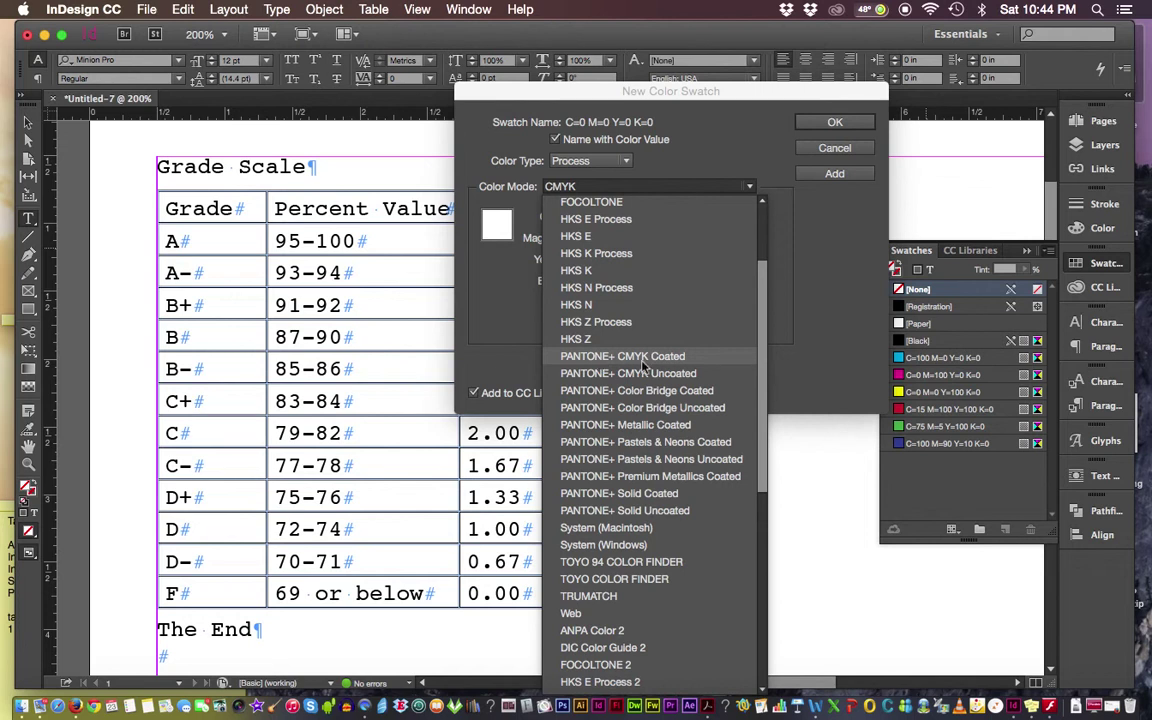
pyautogui.click(644, 358)
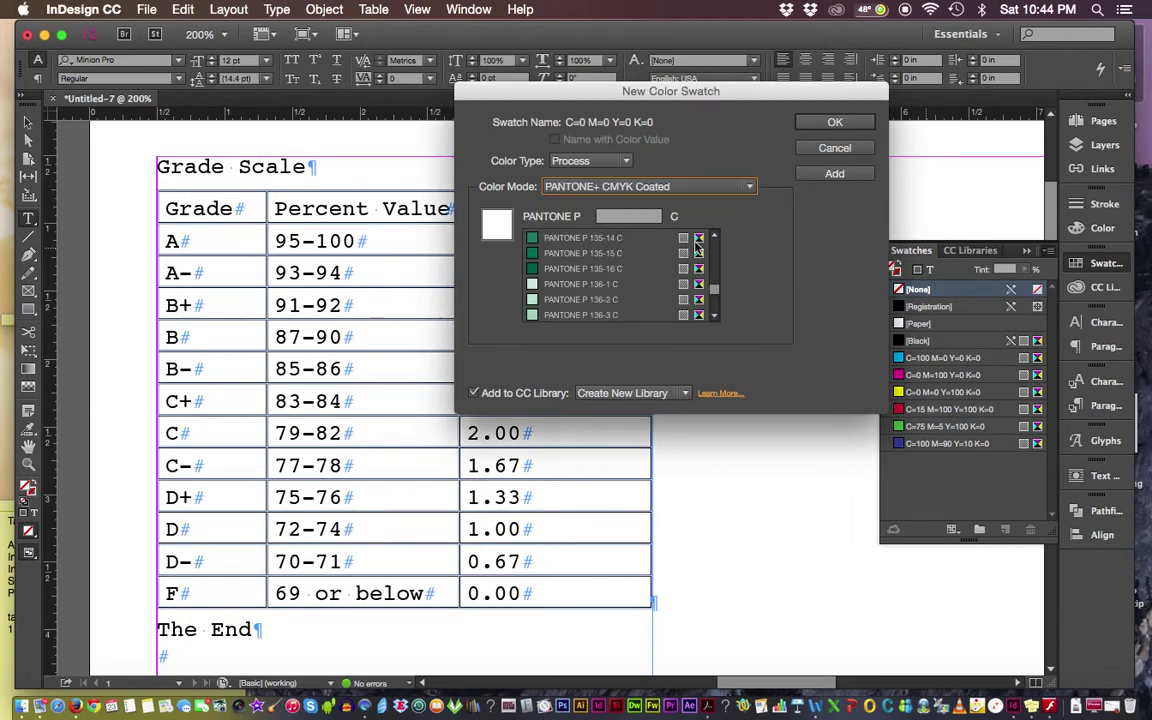
pyautogui.scroll(10, 716, 289)
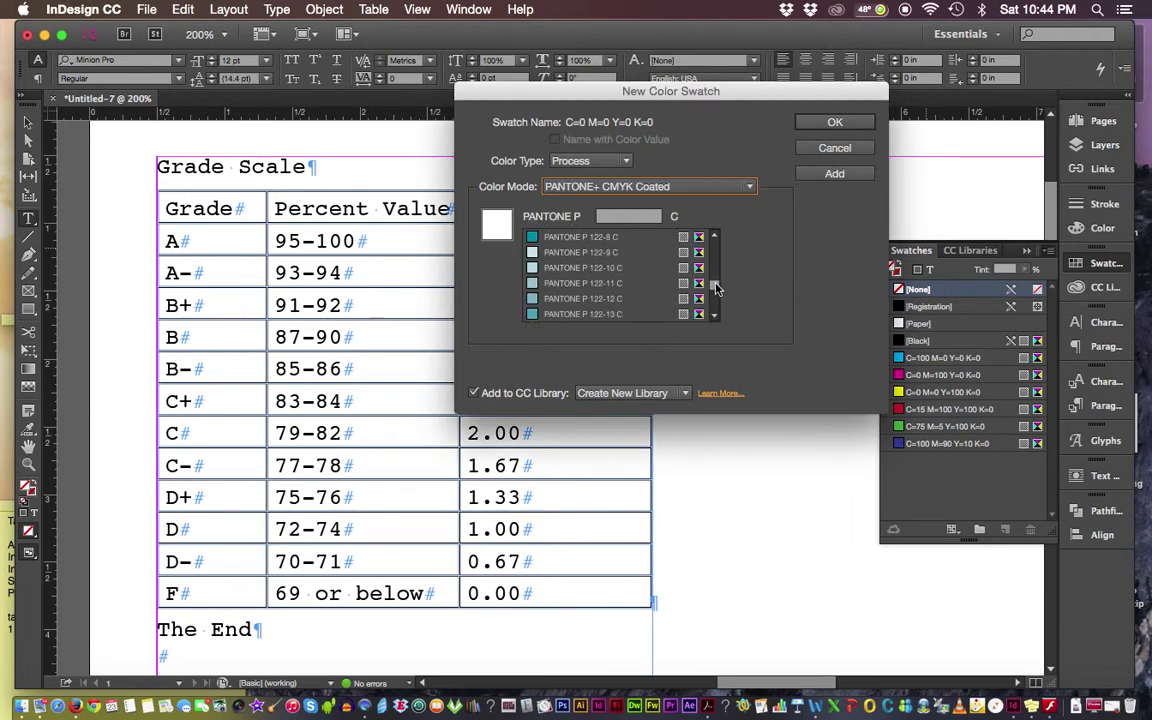
pyautogui.scroll(-8, 716, 289)
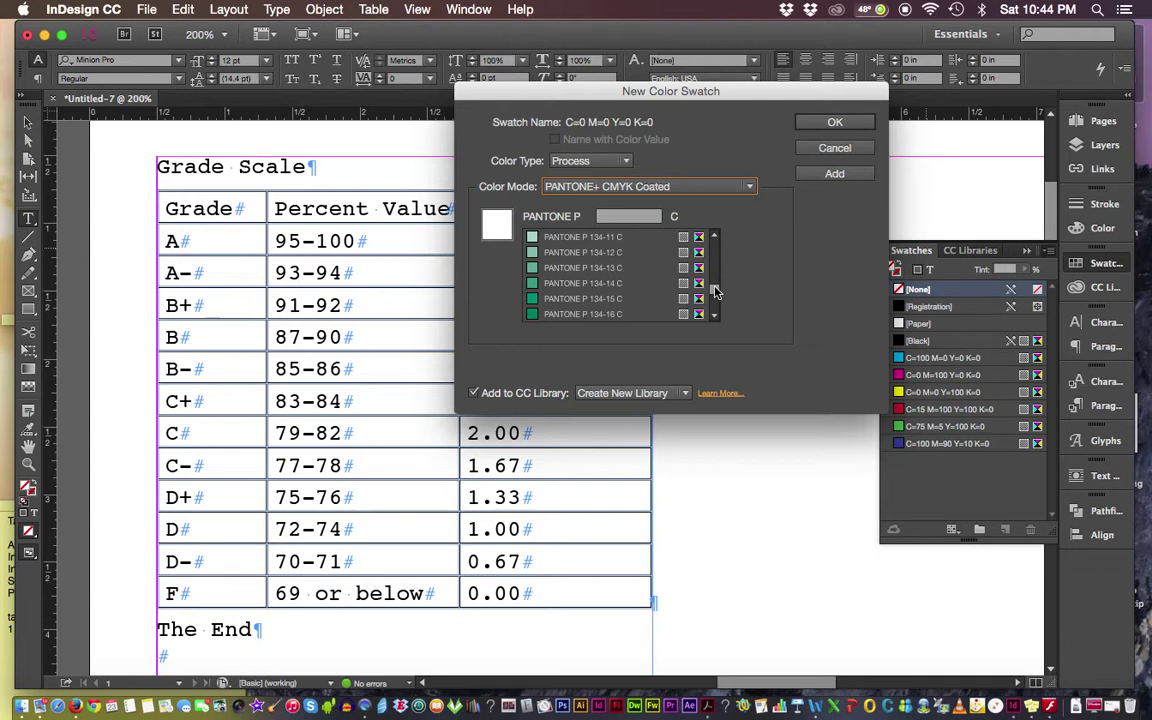
pyautogui.scroll(-5, 716, 289)
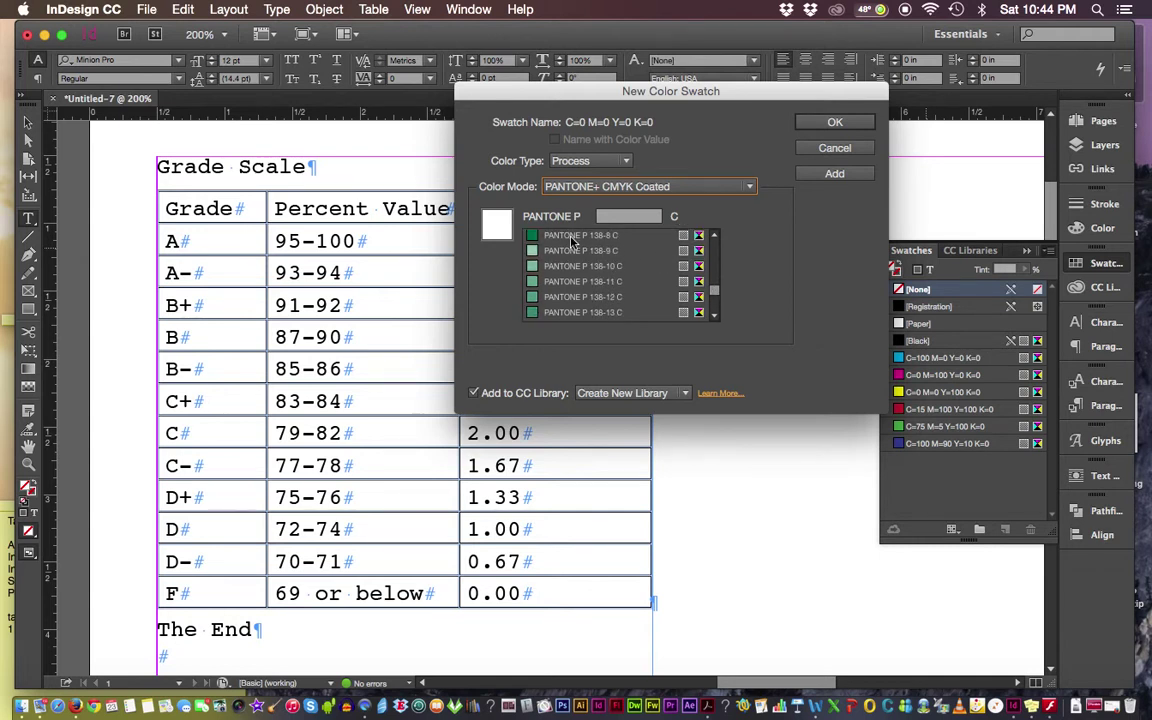
pyautogui.click(551, 238)
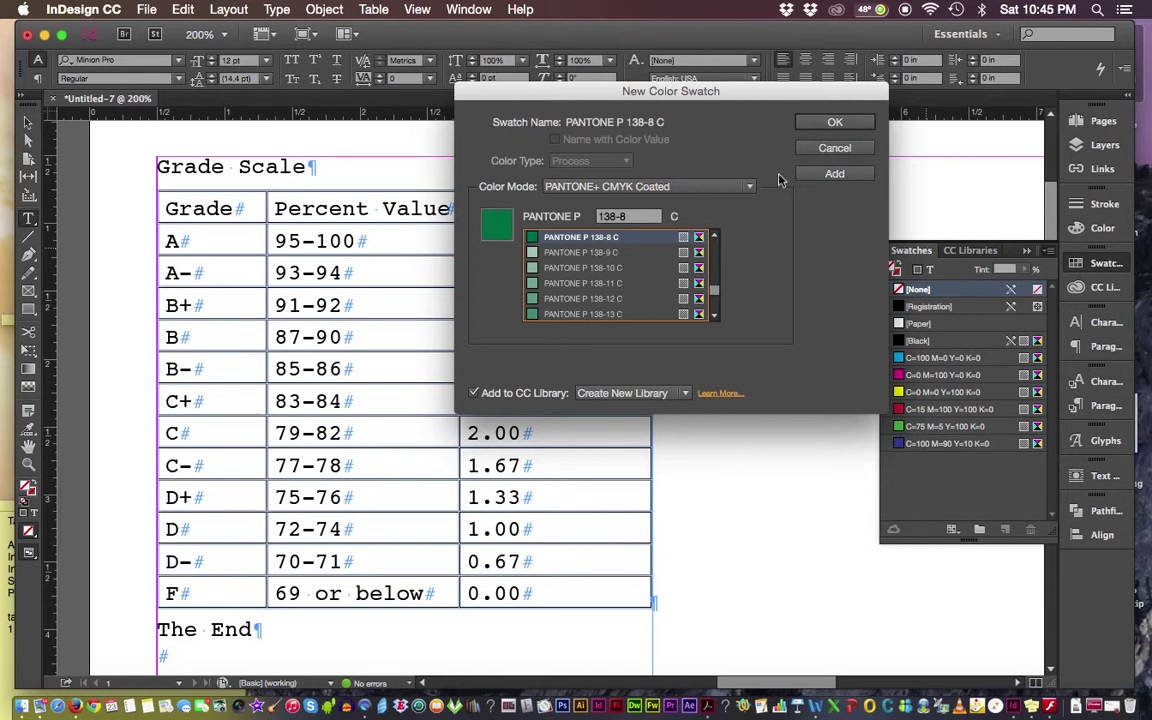
pyautogui.click(834, 124)
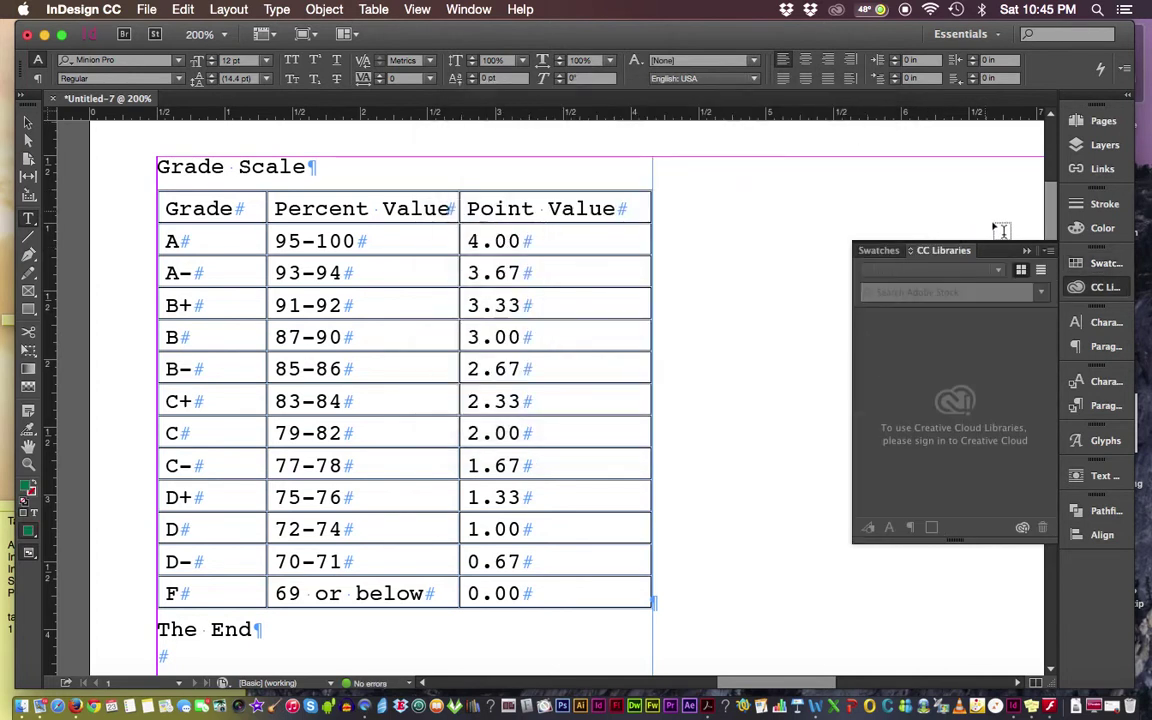
# - Check the PANTONE P 138-8 C entry among the document's swatches and collapse the list
pyautogui.click(884, 251)
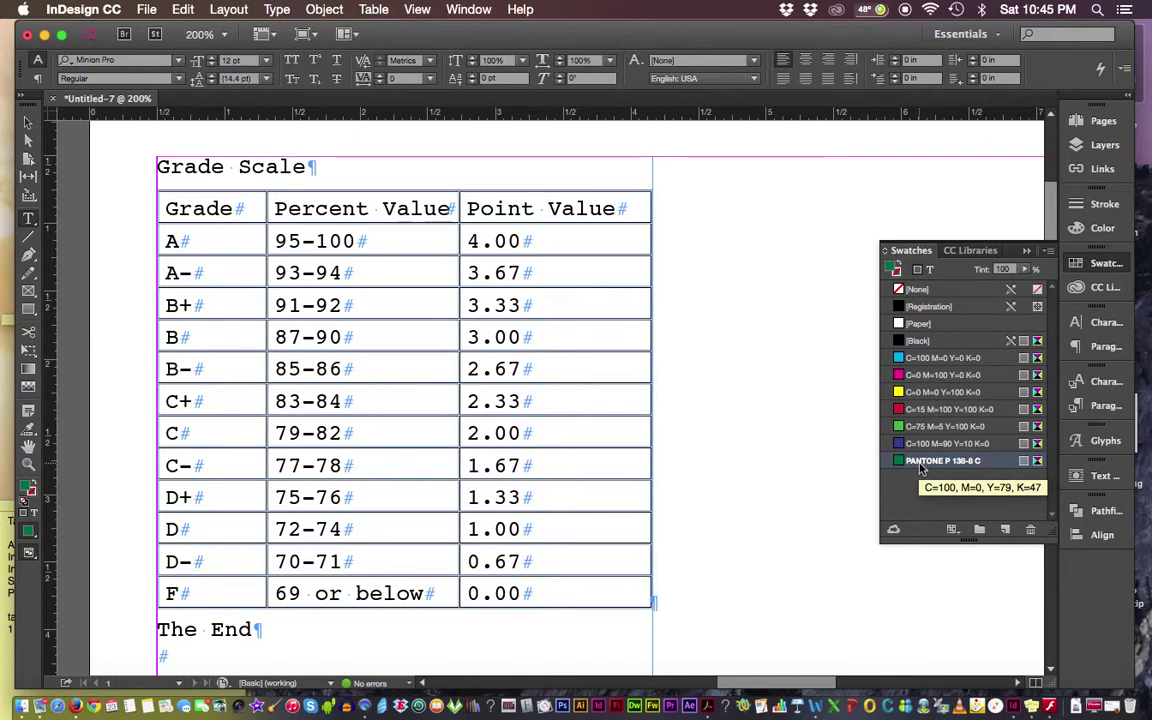
pyautogui.click(921, 465)
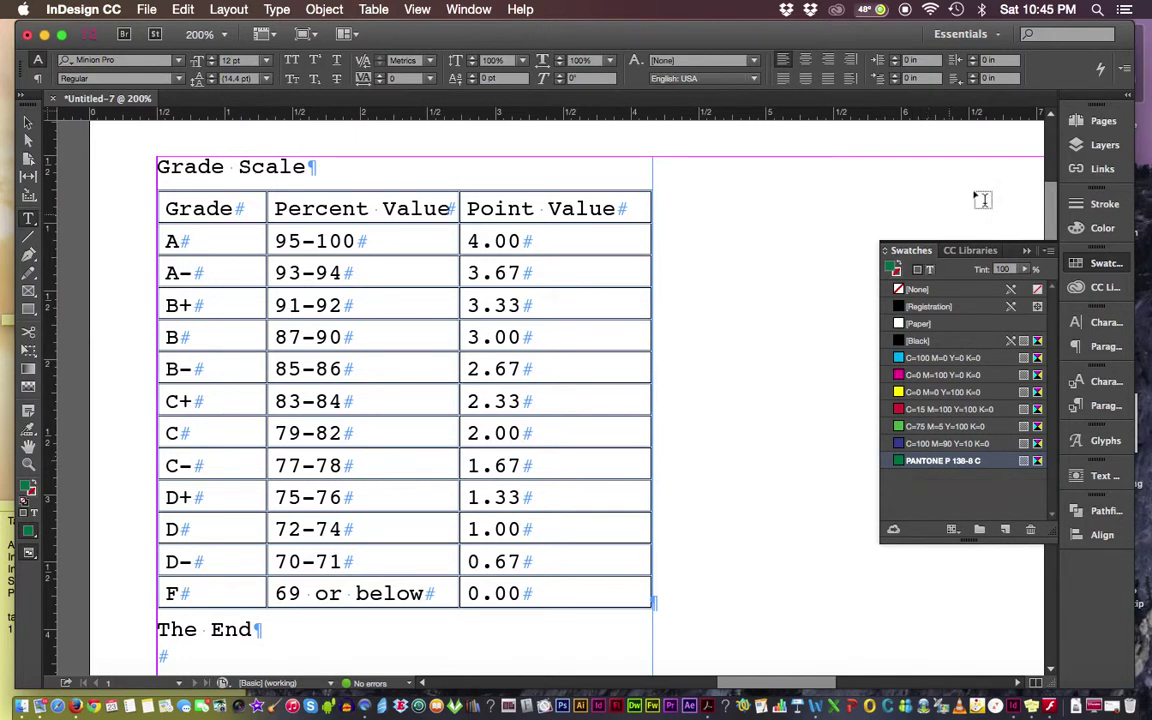
pyautogui.click(922, 231)
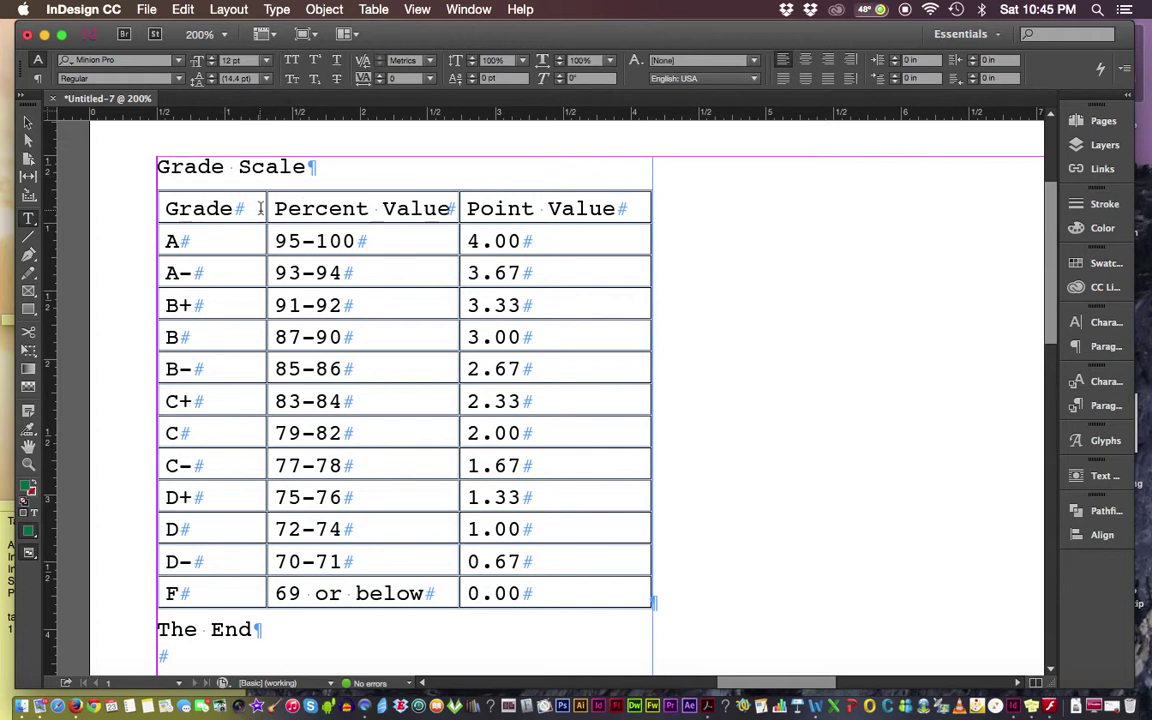
# - Select the whole grade scale table and set its table border weight to 2 pt
pyautogui.click(153, 188)
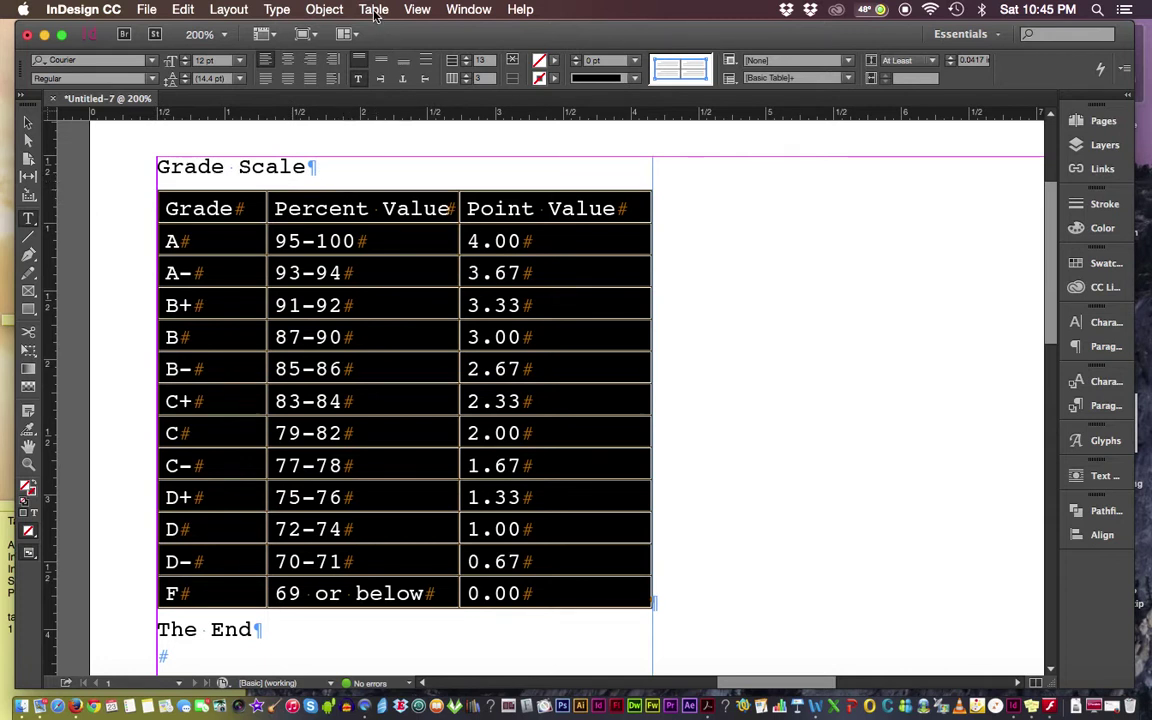
pyautogui.click(374, 10)
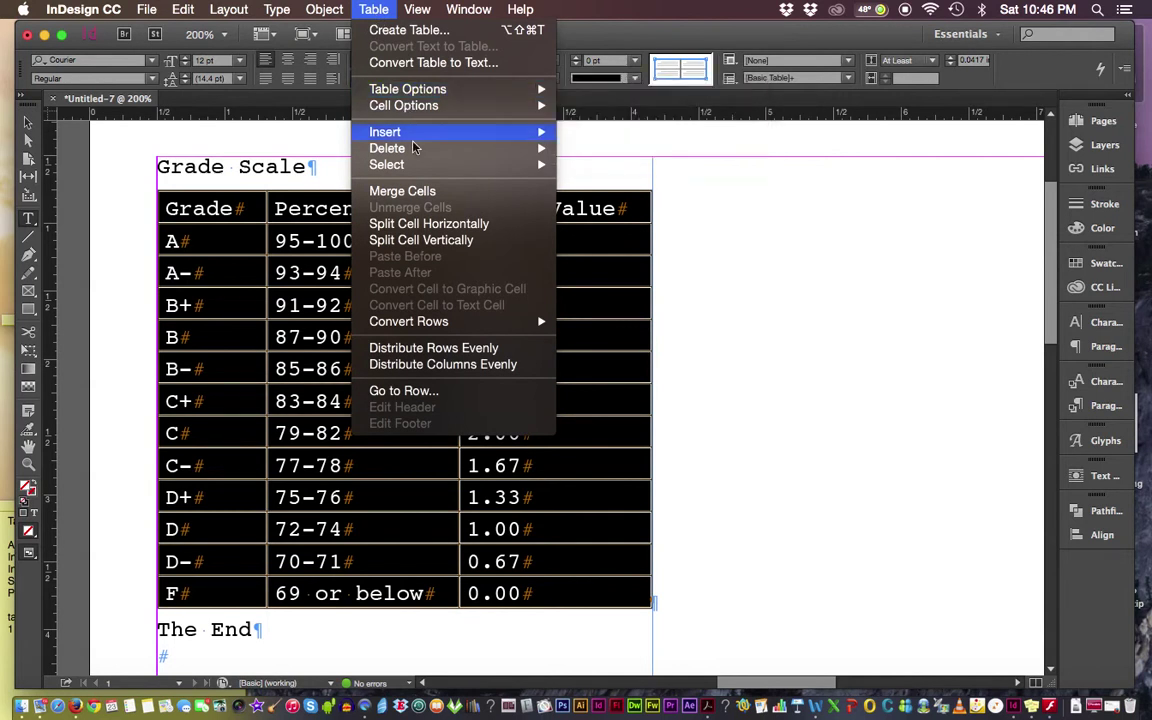
pyautogui.moveTo(437, 93)
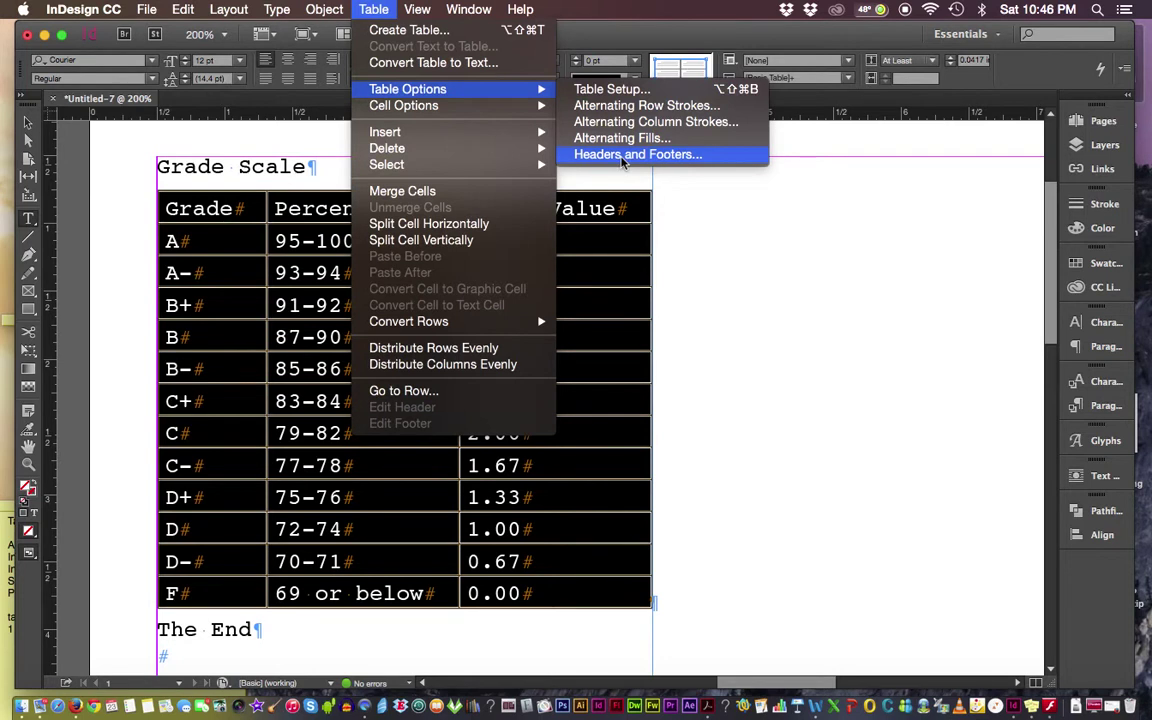
pyautogui.click(622, 90)
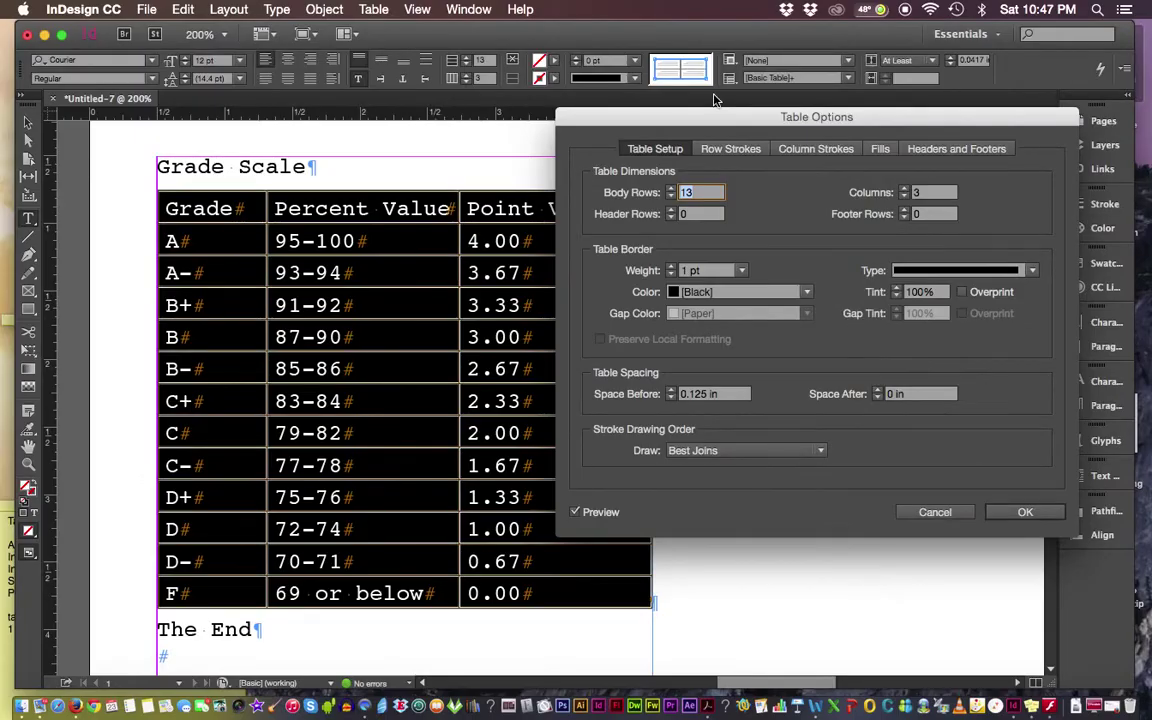
pyautogui.click(807, 293)
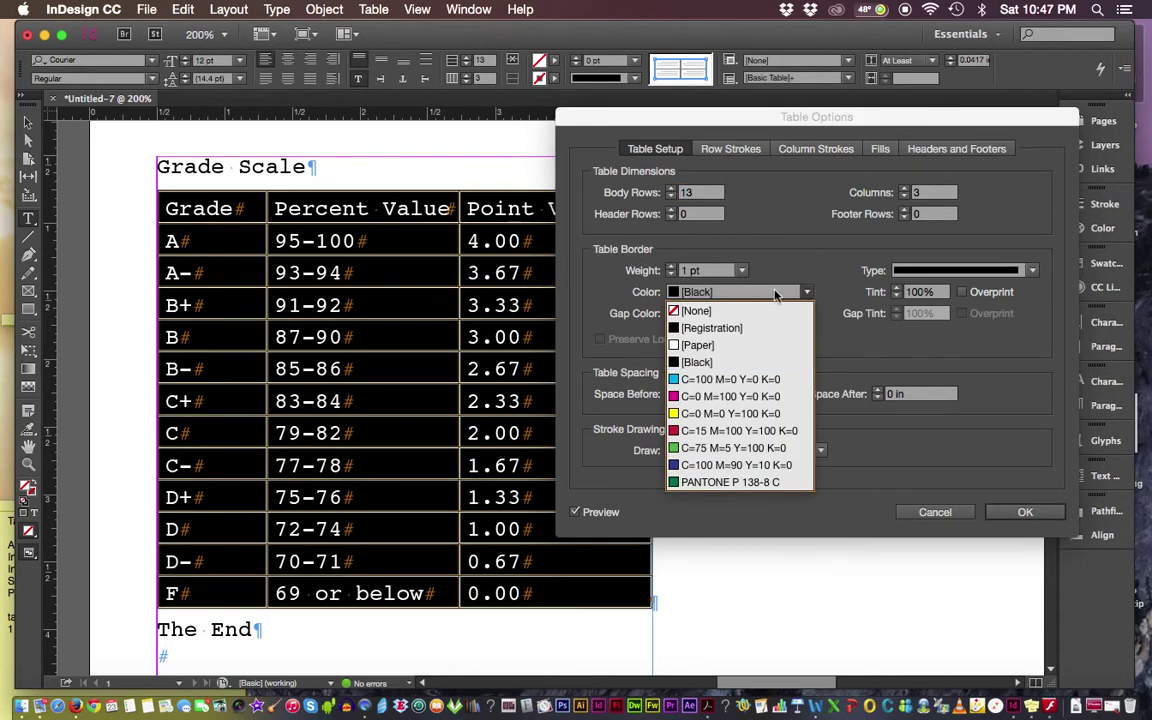
pyautogui.click(738, 271)
pyautogui.click(740, 271)
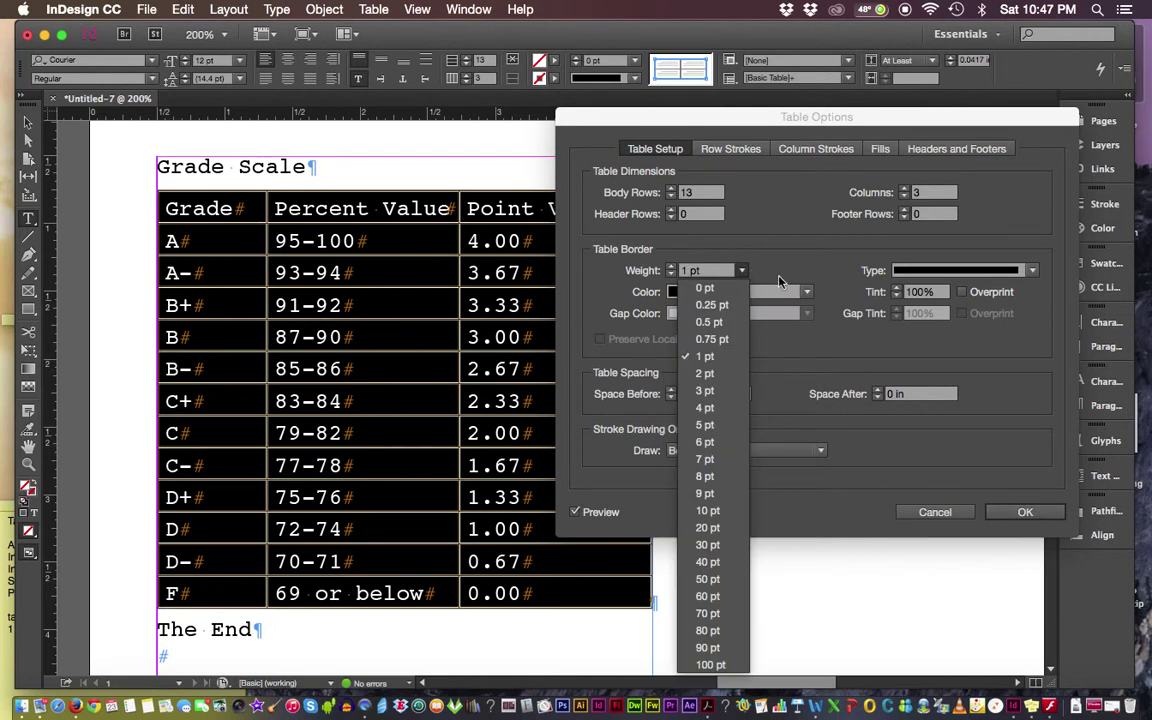
pyautogui.click(795, 259)
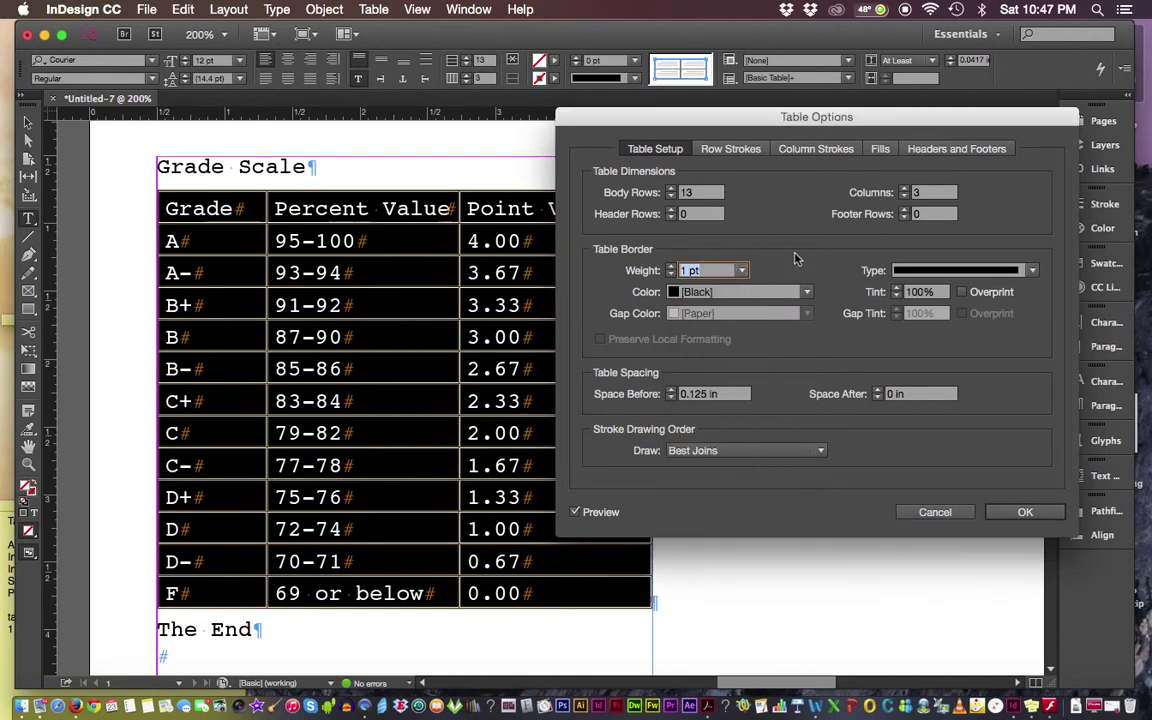
pyautogui.click(741, 271)
pyautogui.click(733, 374)
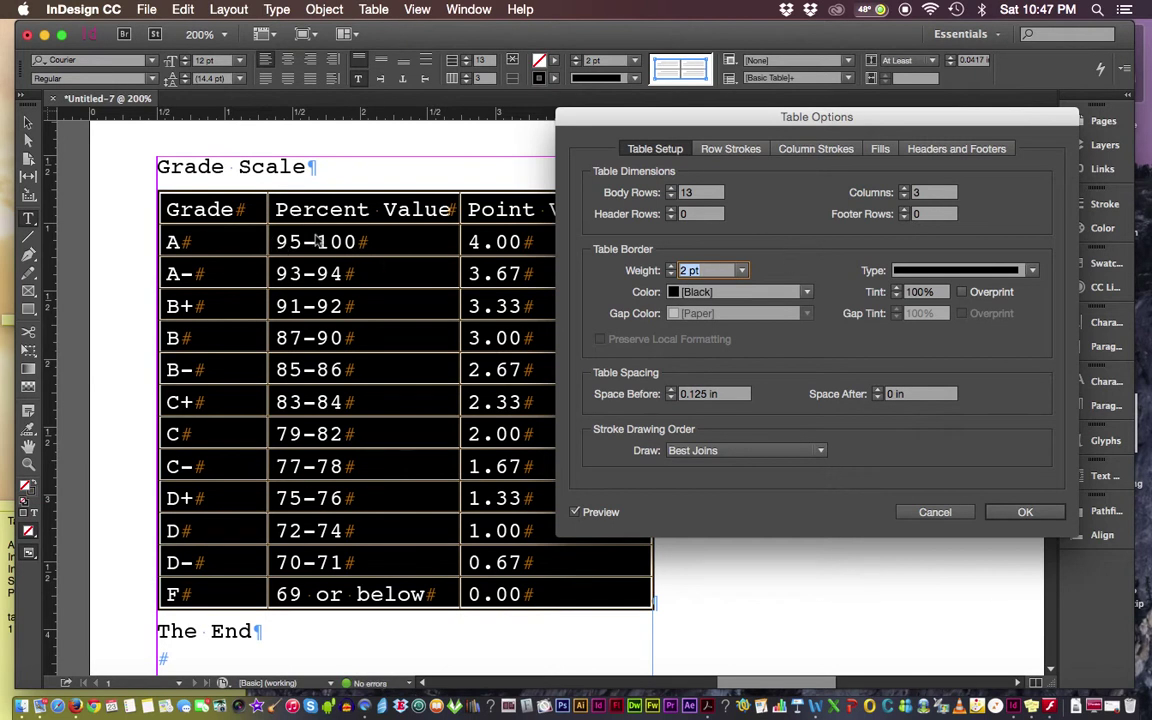
# - Set the table border color to the blue C=100 M=90 Y=10 K=0, apply it and deselect the table
pyautogui.moveTo(588, 121); pyautogui.dragTo(761, 163)
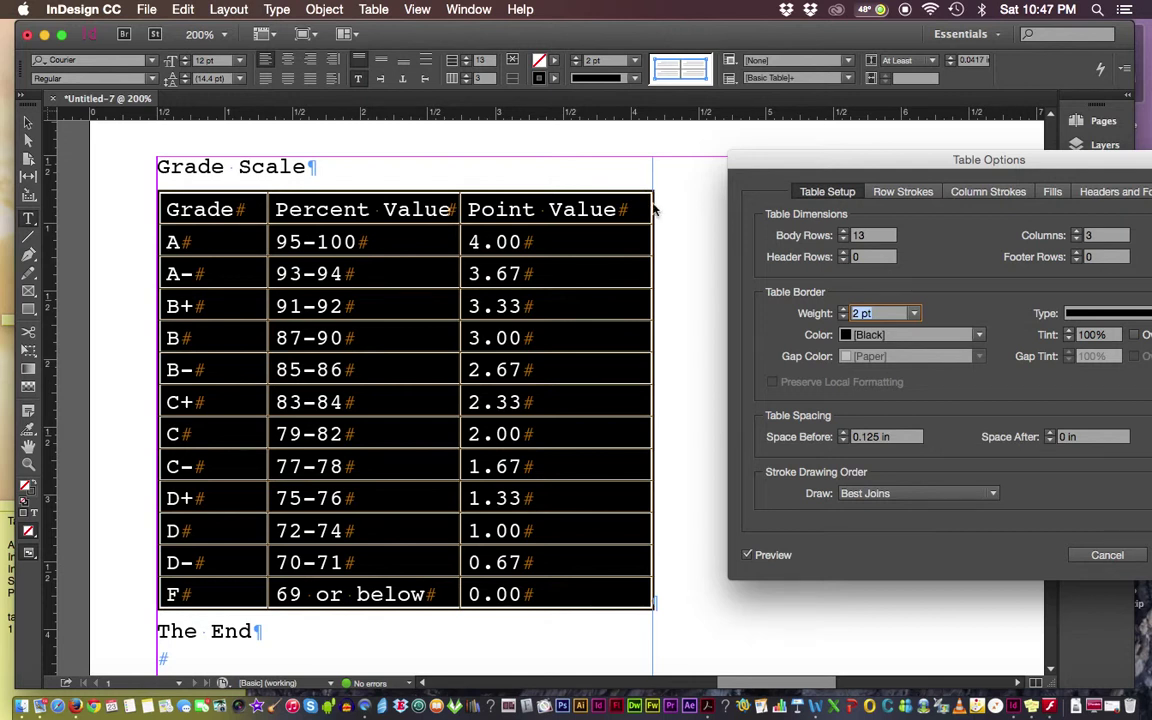
pyautogui.moveTo(776, 165); pyautogui.dragTo(580, 138)
pyautogui.click(782, 307)
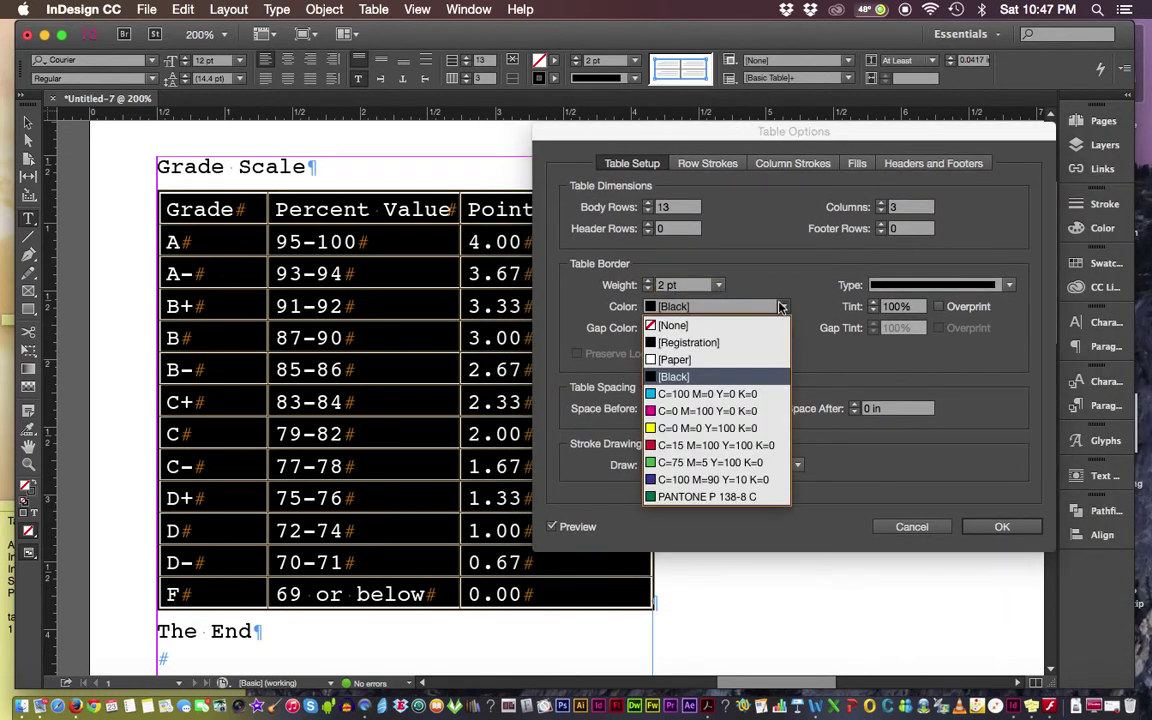
pyautogui.click(713, 480)
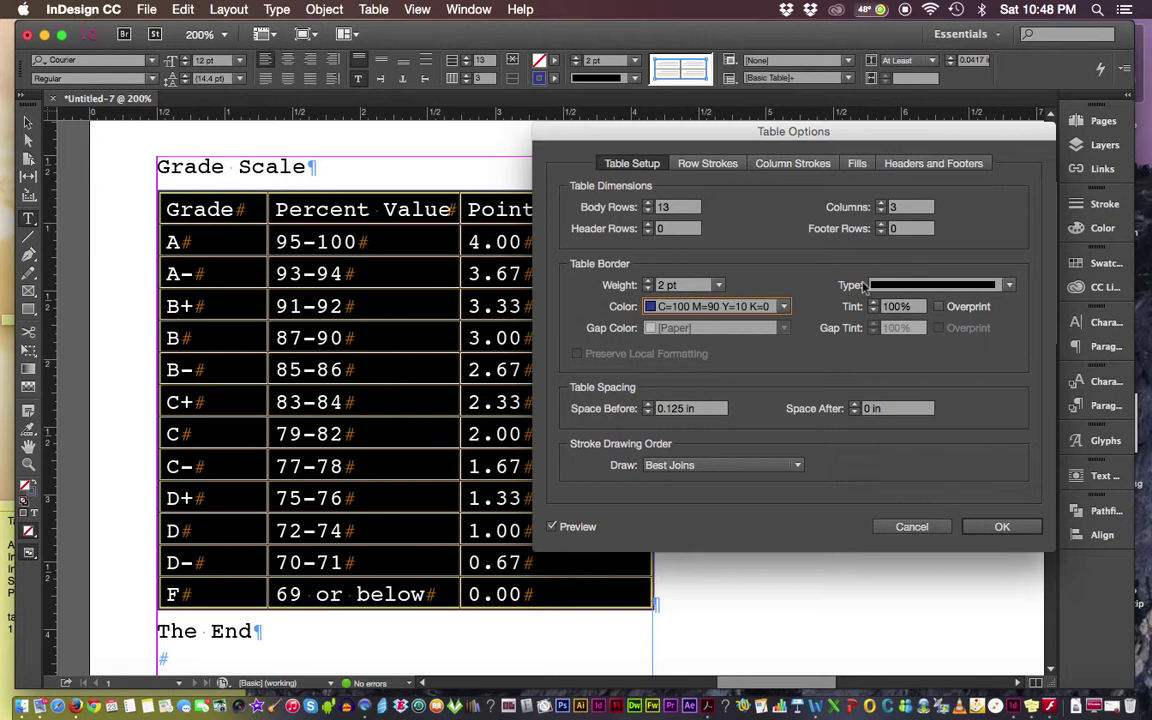
pyautogui.click(1004, 527)
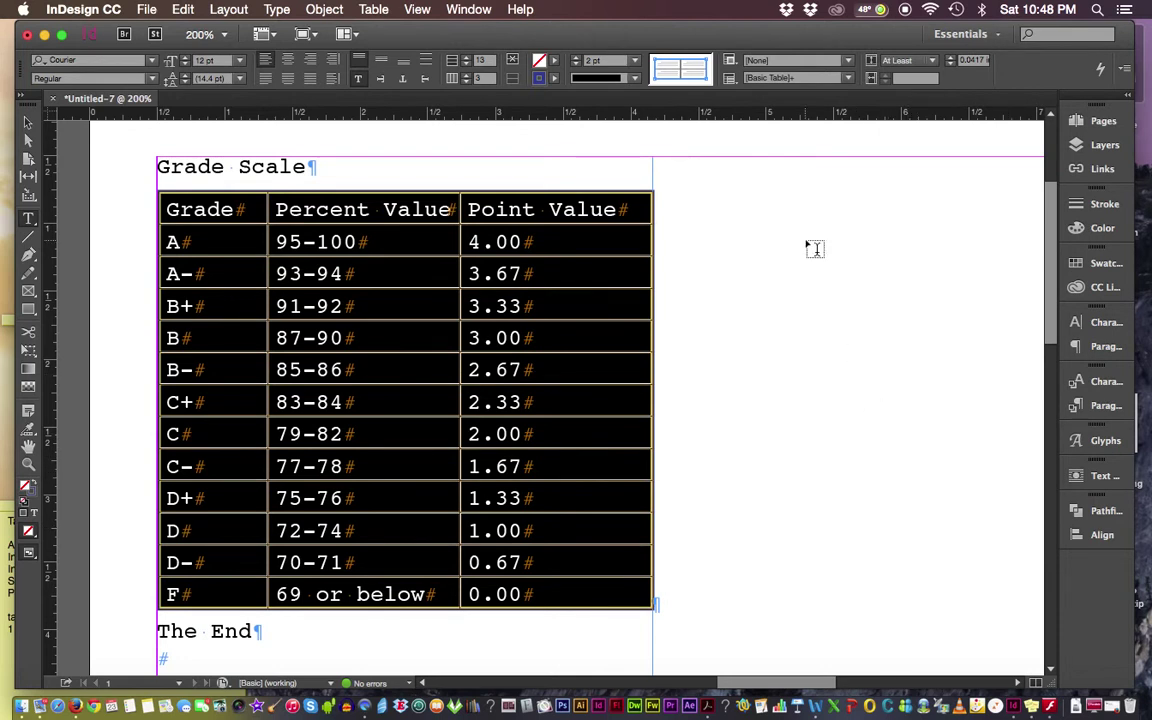
pyautogui.click(766, 182)
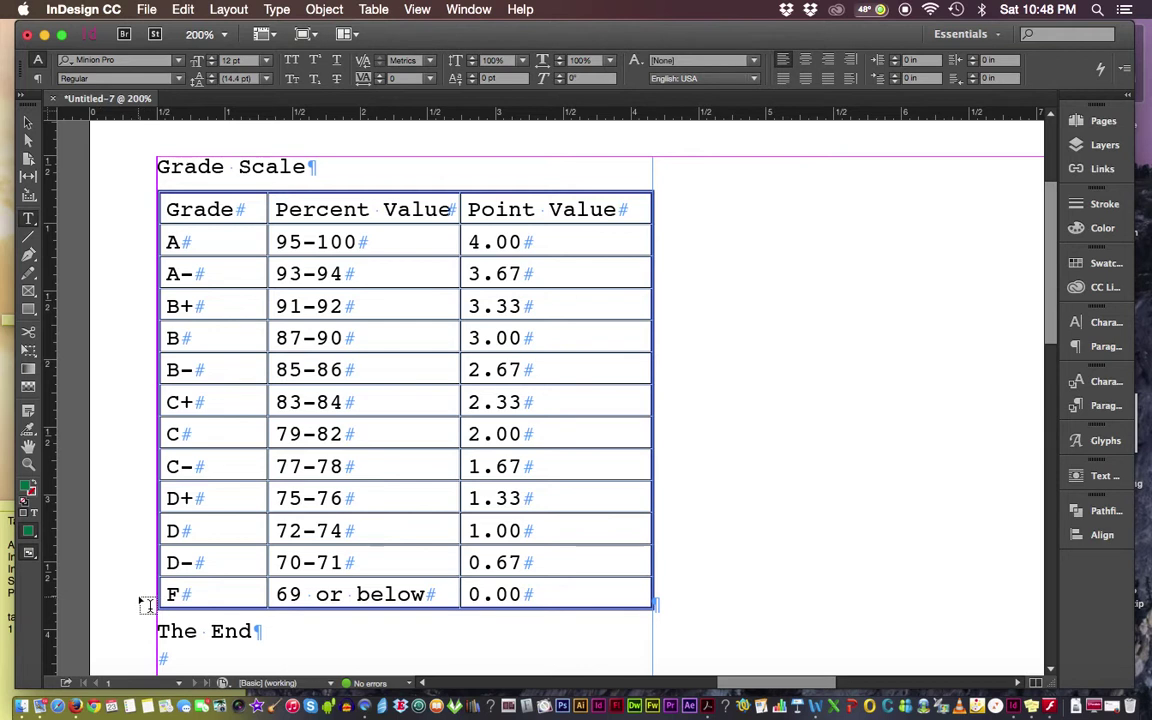
# - Switch the document's screen mode to Preview
pyautogui.click(29, 556)
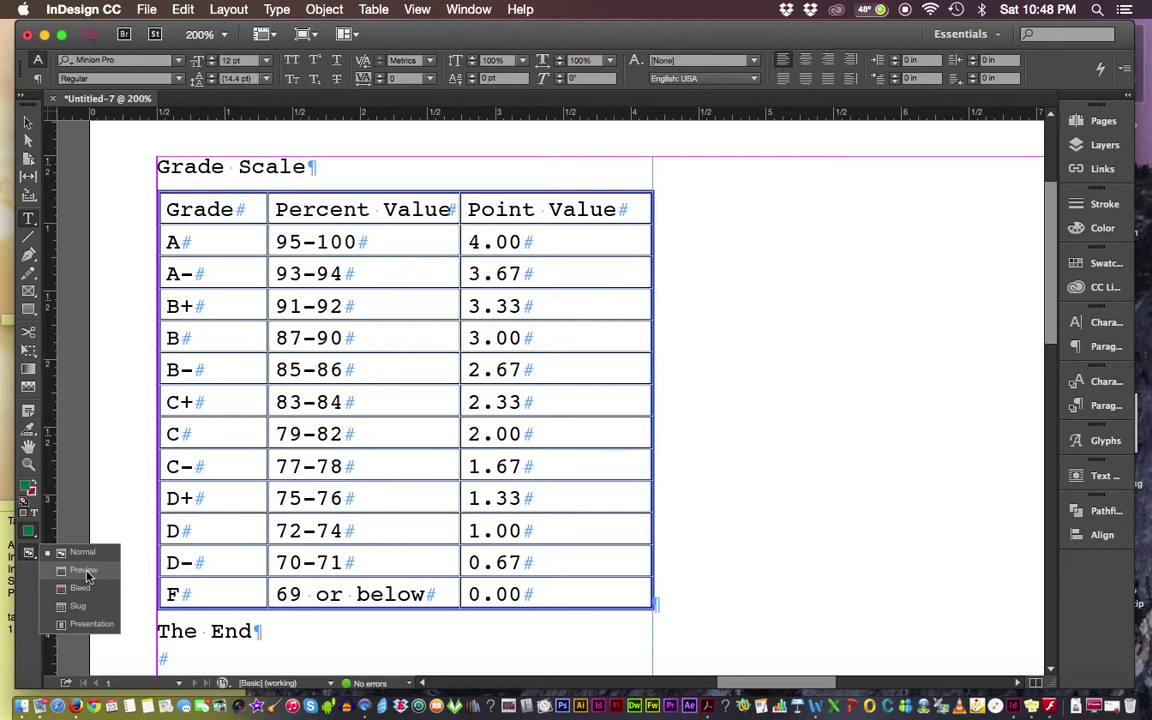
pyautogui.click(84, 571)
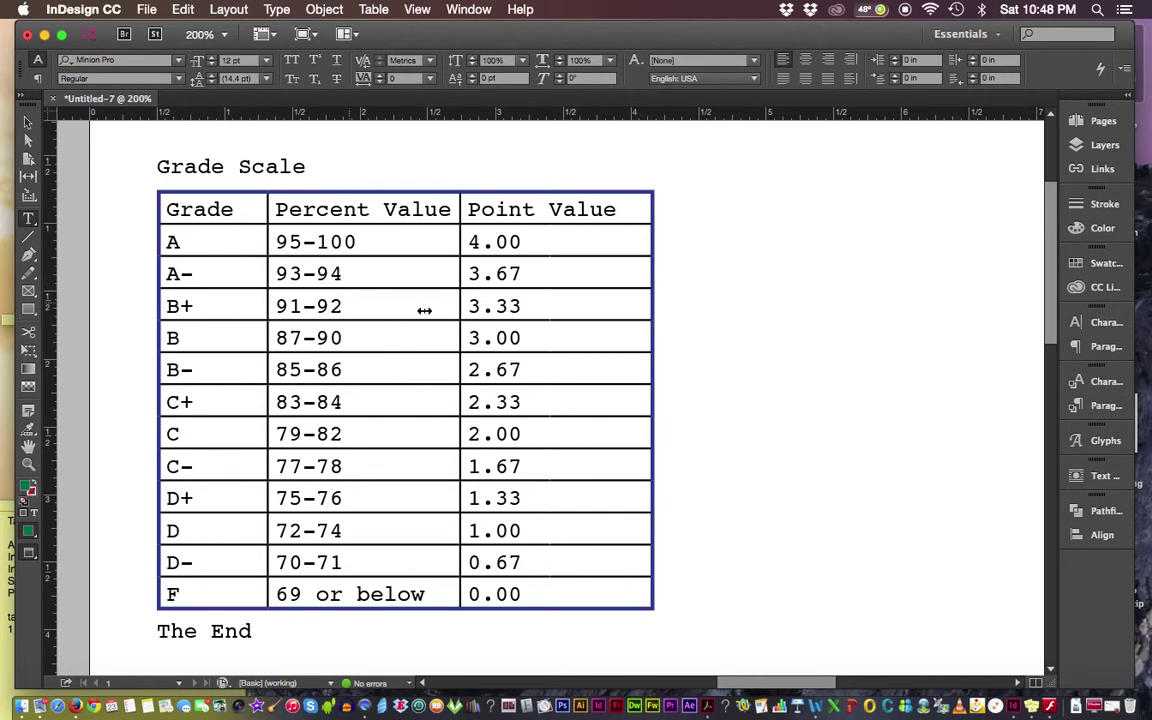
# - Select the whole grade scale table and set all four cell text insets to 0.0625 in
pyautogui.click(158, 194)
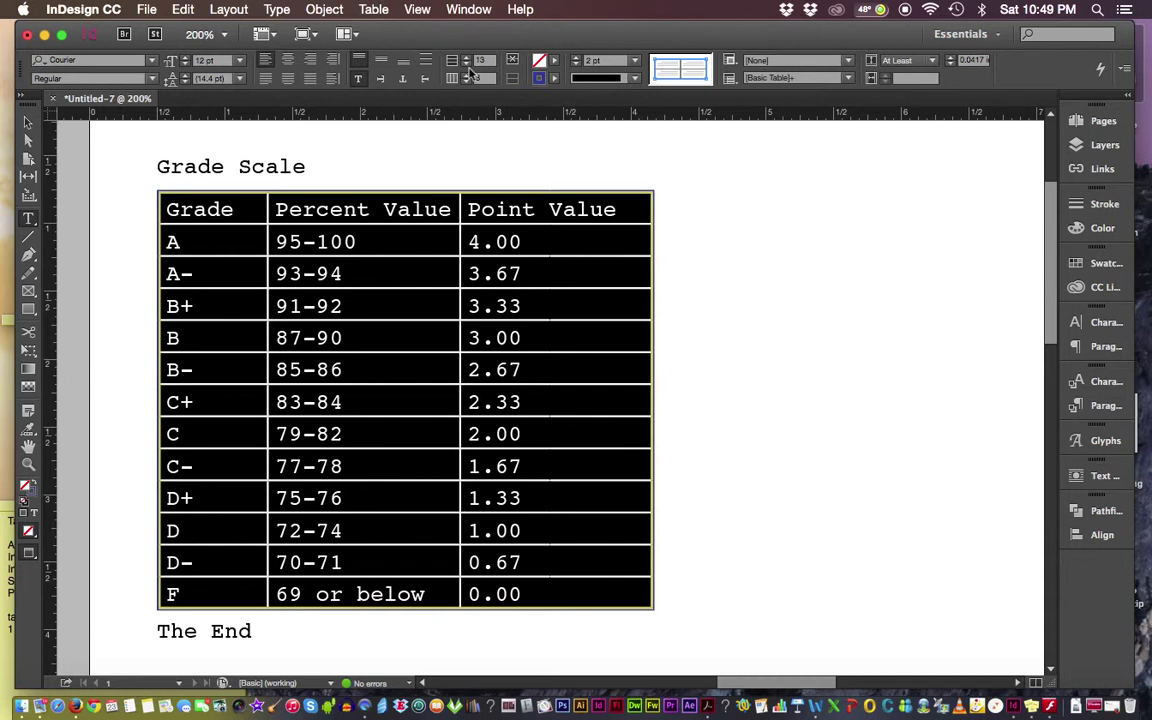
pyautogui.click(689, 73)
pyautogui.click(684, 72)
pyautogui.click(378, 10)
pyautogui.moveTo(401, 113)
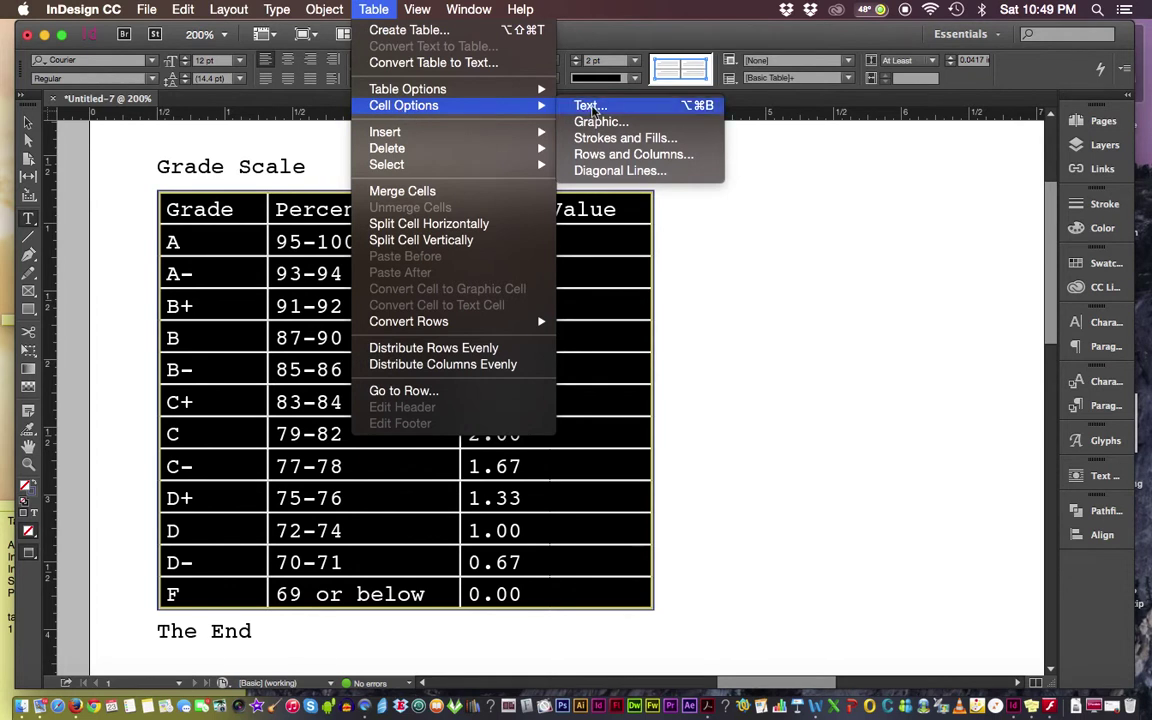
pyautogui.click(590, 106)
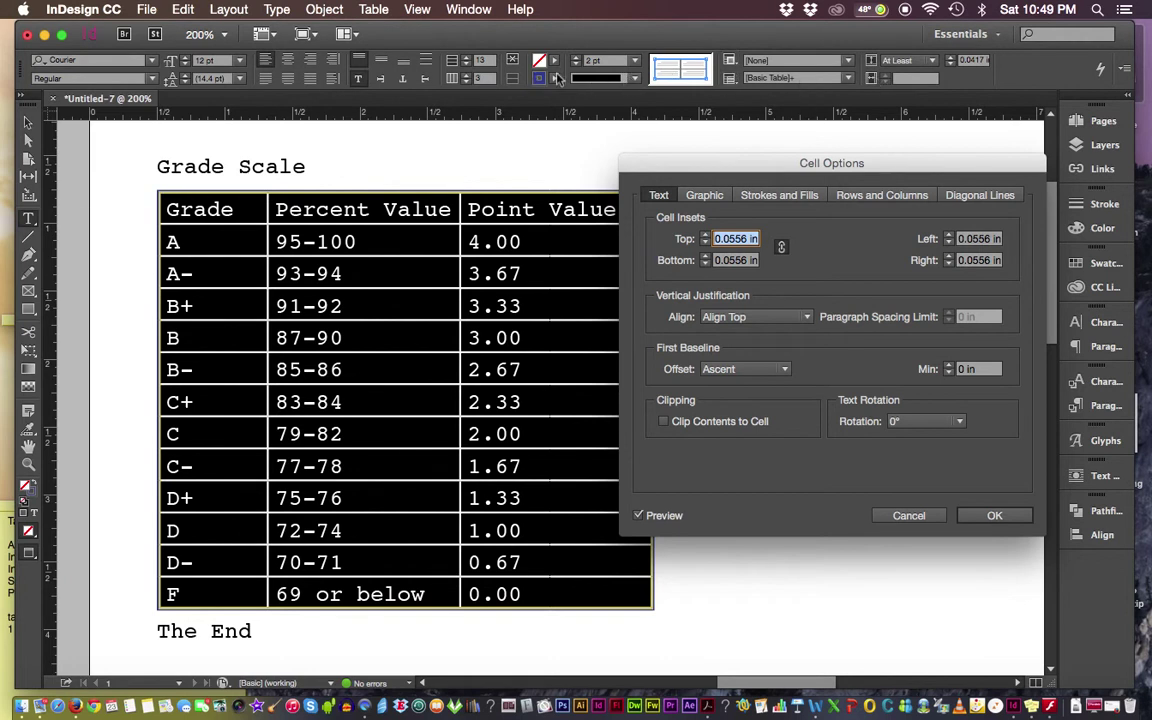
pyautogui.moveTo(678, 166); pyautogui.dragTo(681, 121)
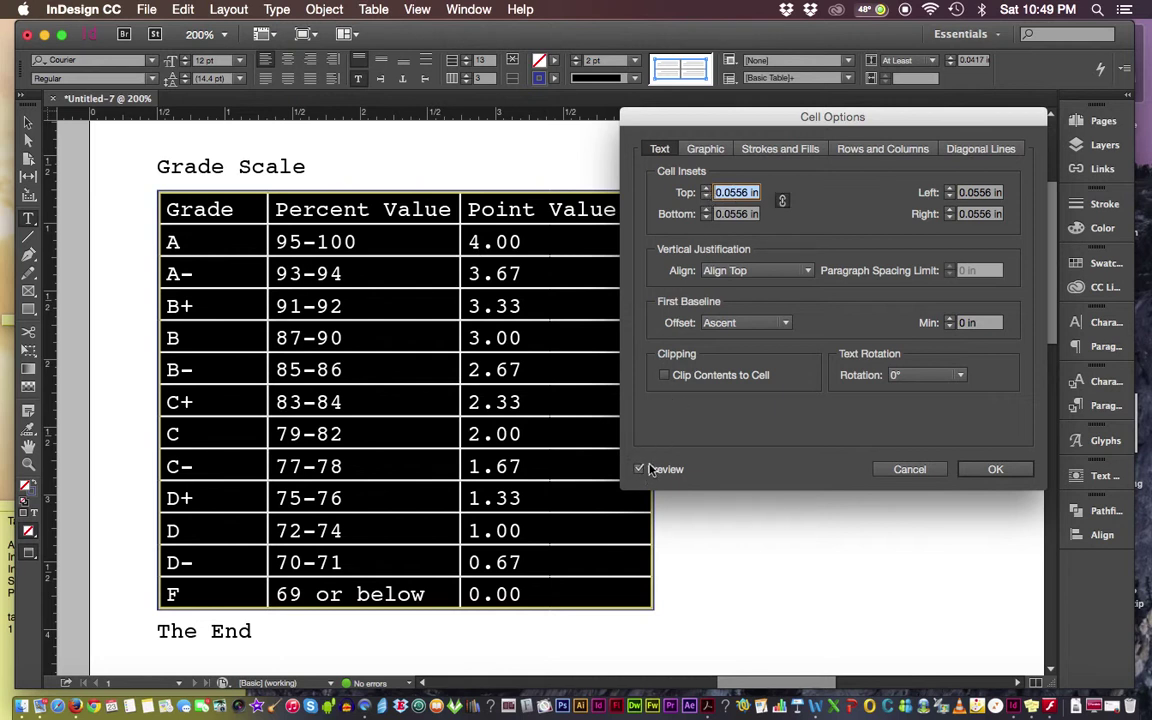
pyautogui.click(706, 190)
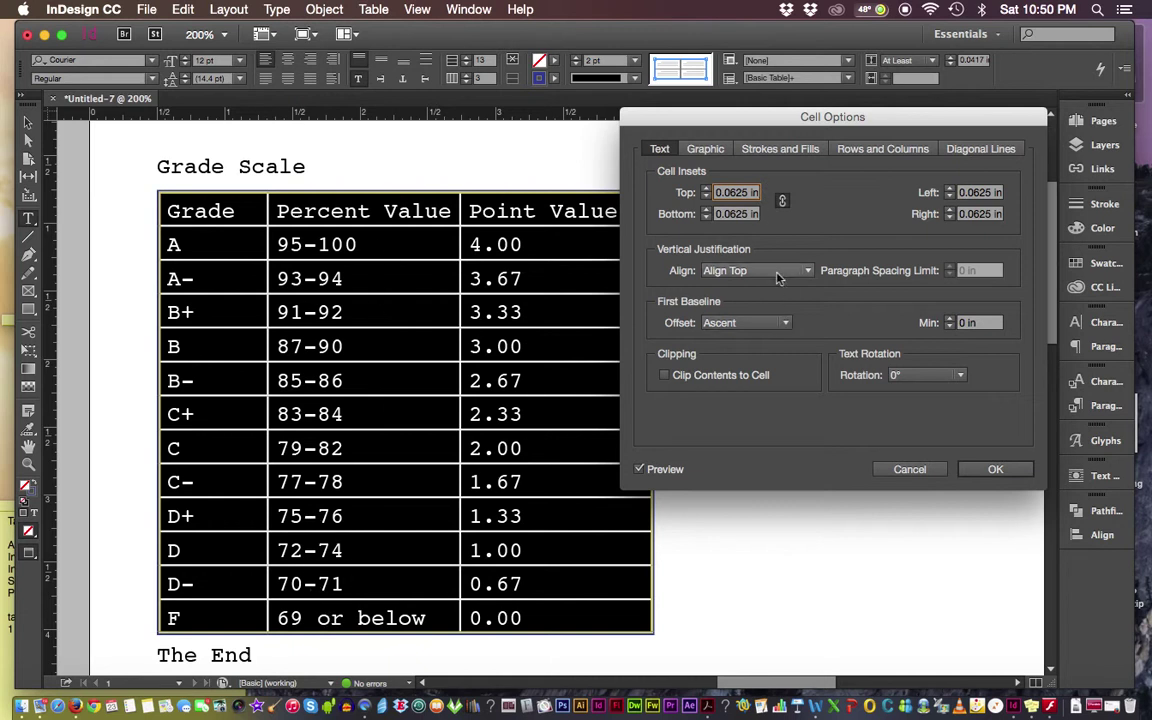
# - Exclude the outer borders from the cell strokes, color only the inner lines green C=75 M=5 Y=100 K=0, and deselect the table
pyautogui.click(704, 149)
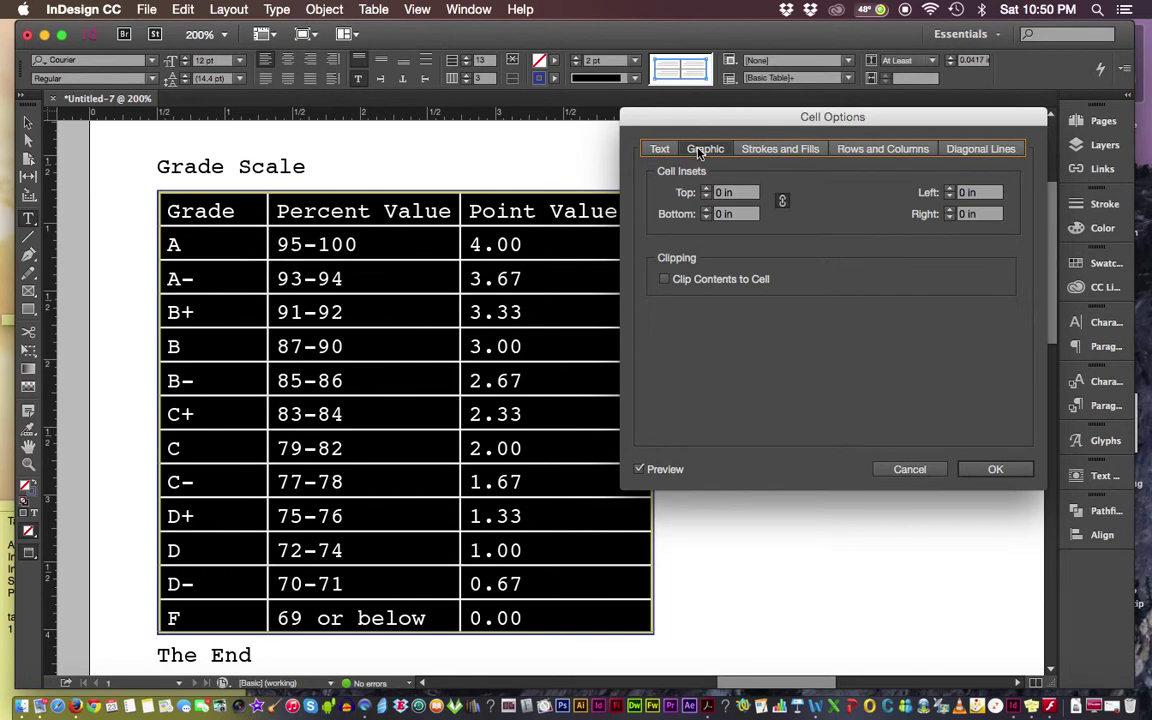
pyautogui.click(773, 149)
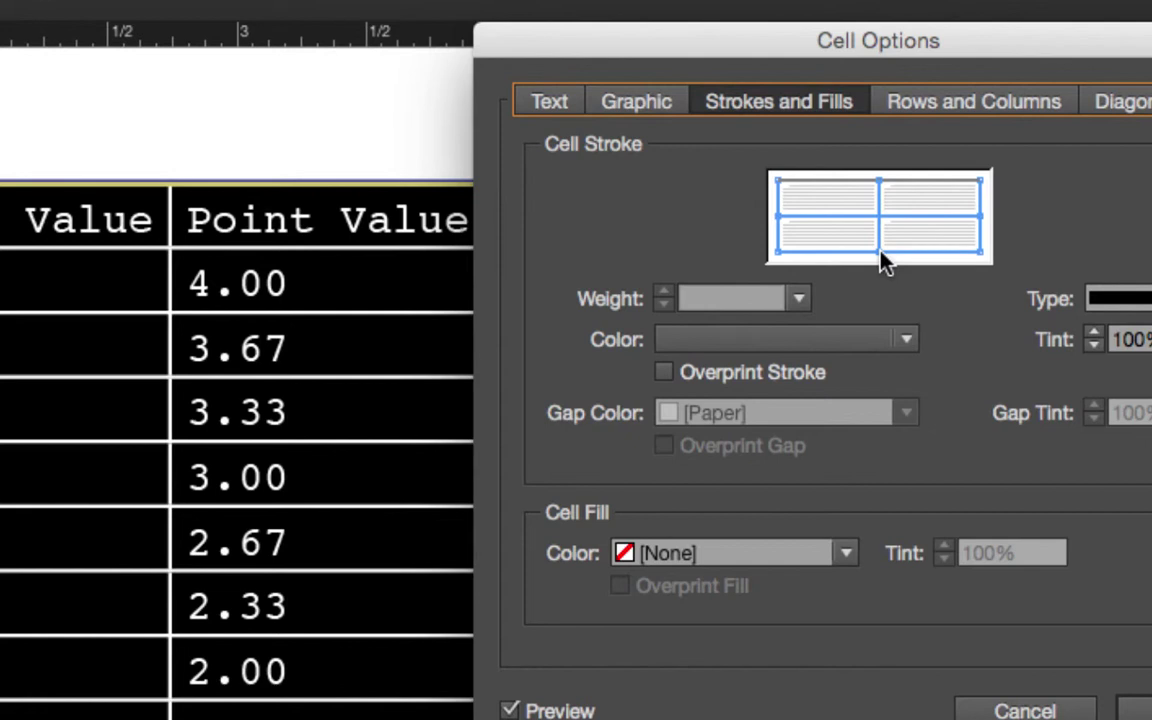
pyautogui.click(780, 205)
pyautogui.click(852, 253)
pyautogui.click(981, 238)
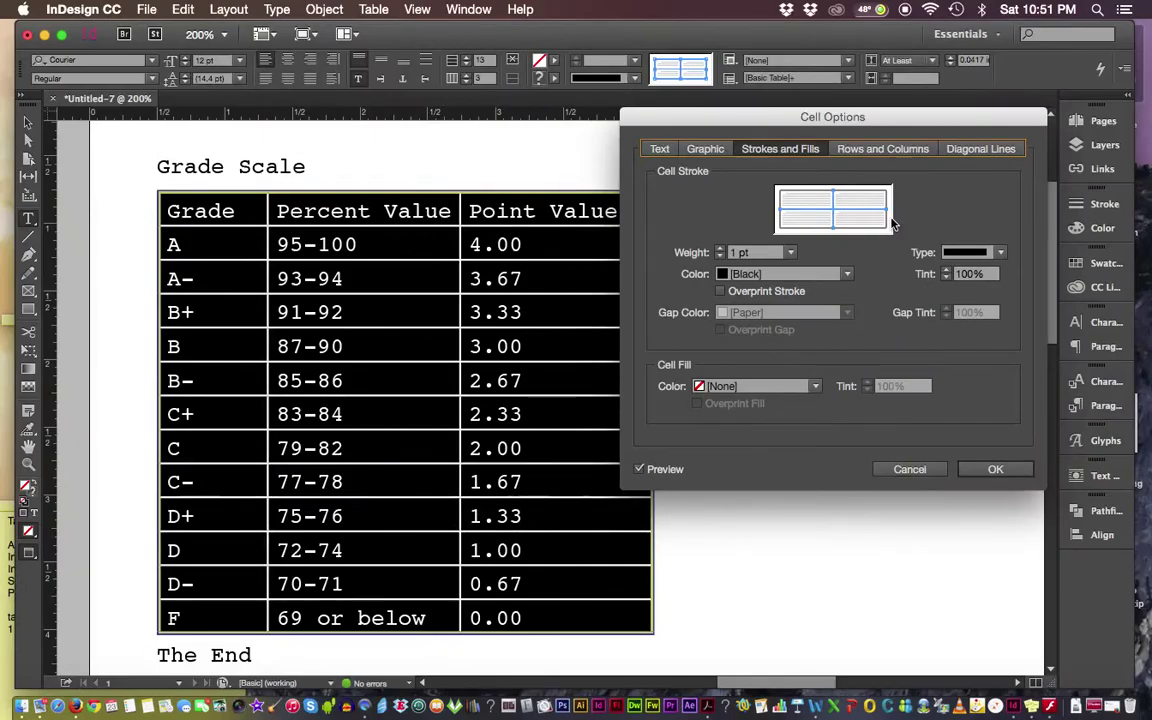
pyautogui.click(847, 276)
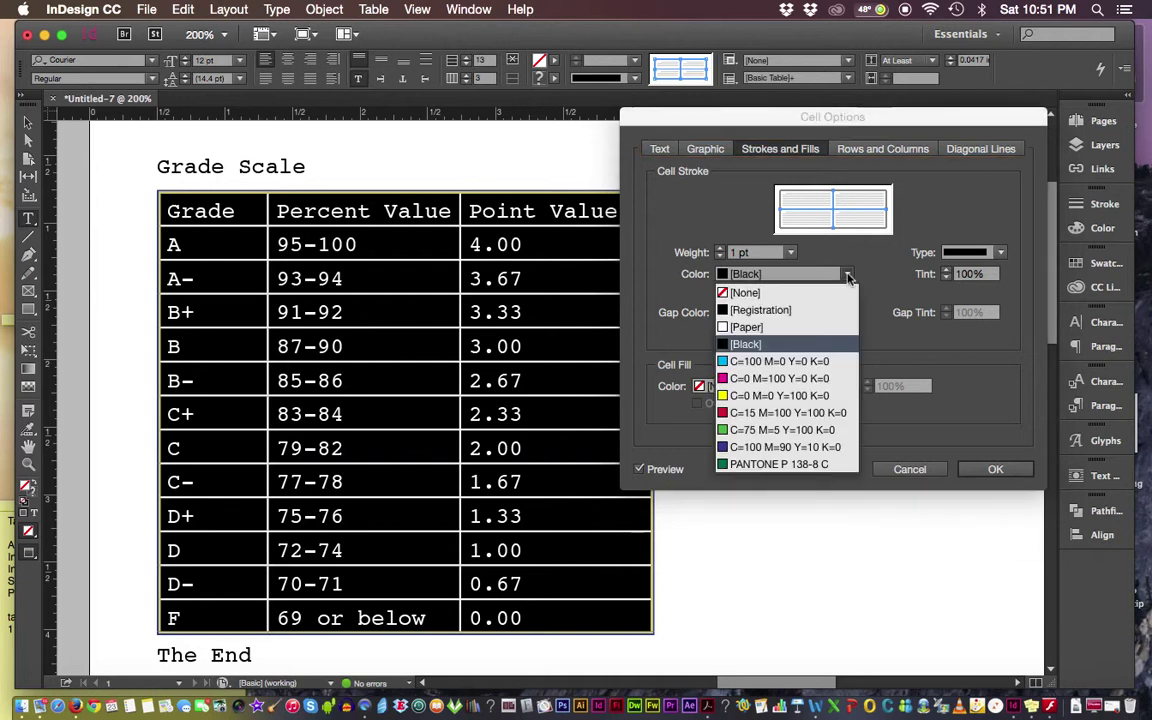
pyautogui.click(815, 430)
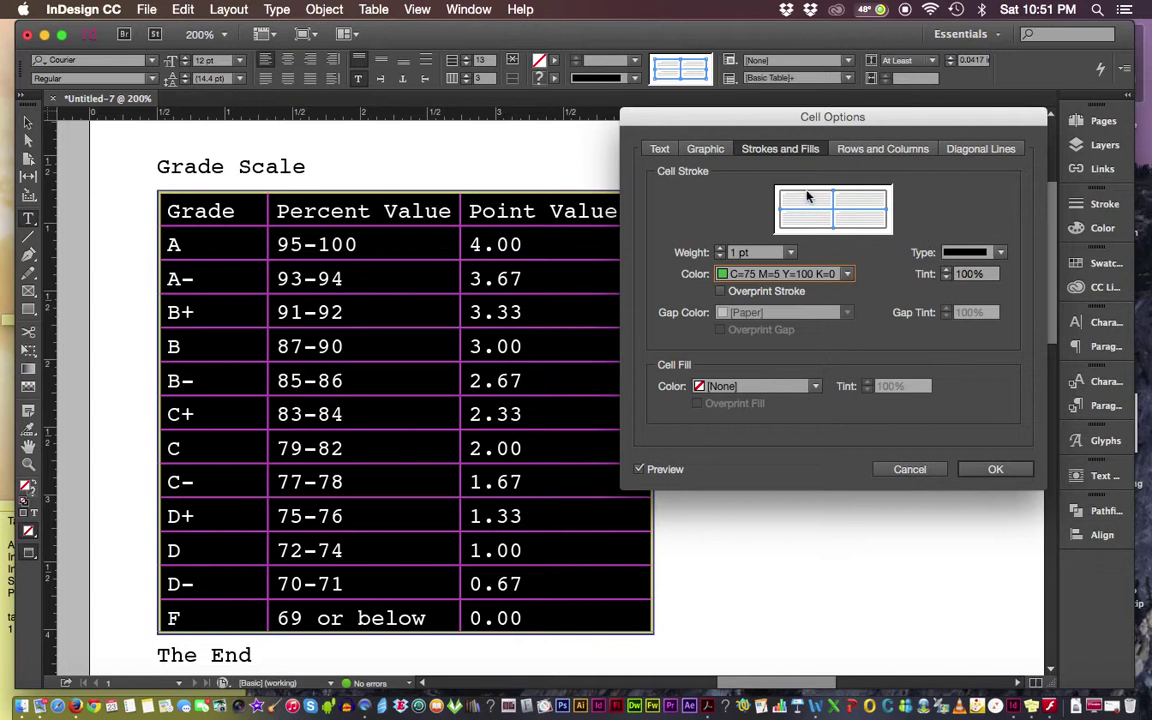
pyautogui.click(990, 470)
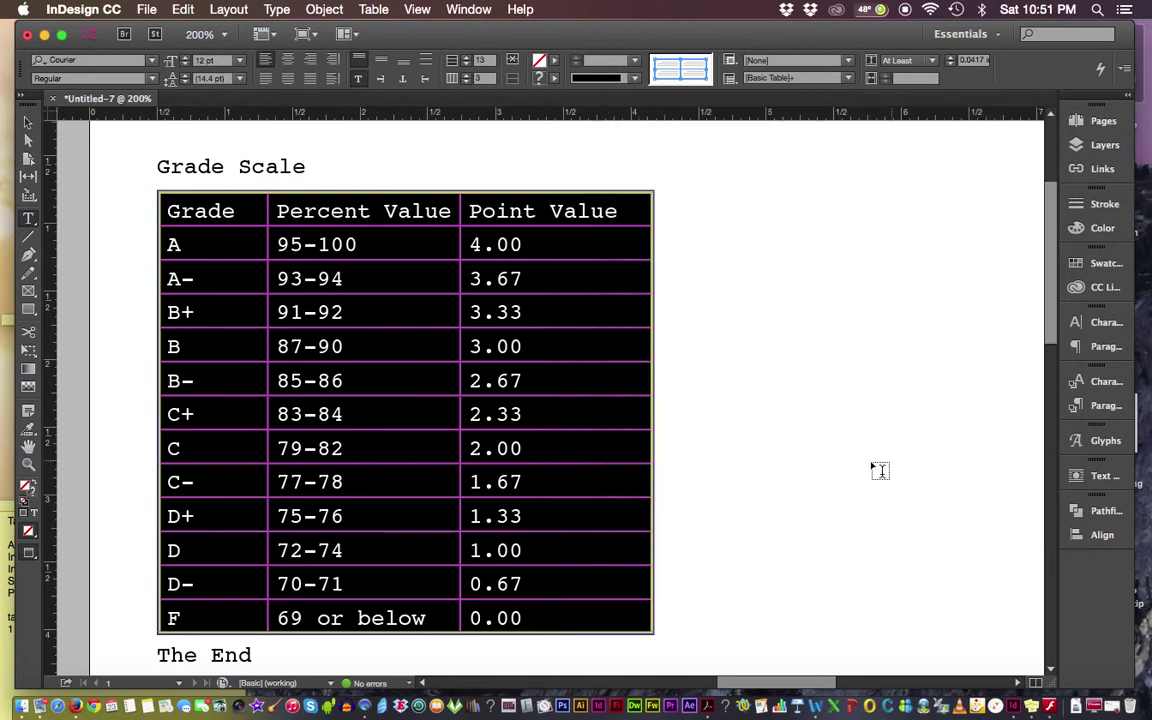
pyautogui.press('Escape')
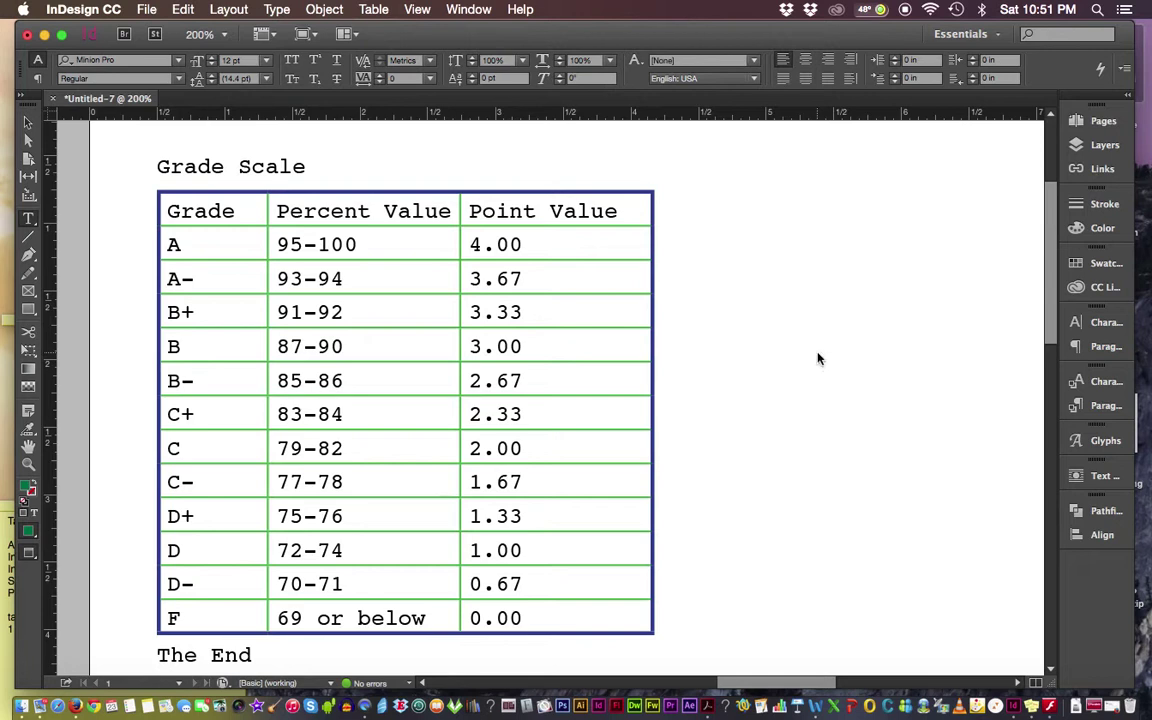
# - Undo the cell option changes and set all cell insets of the whole table to 0.0625 in again, then deselect it
pyautogui.press('super+alt+a')
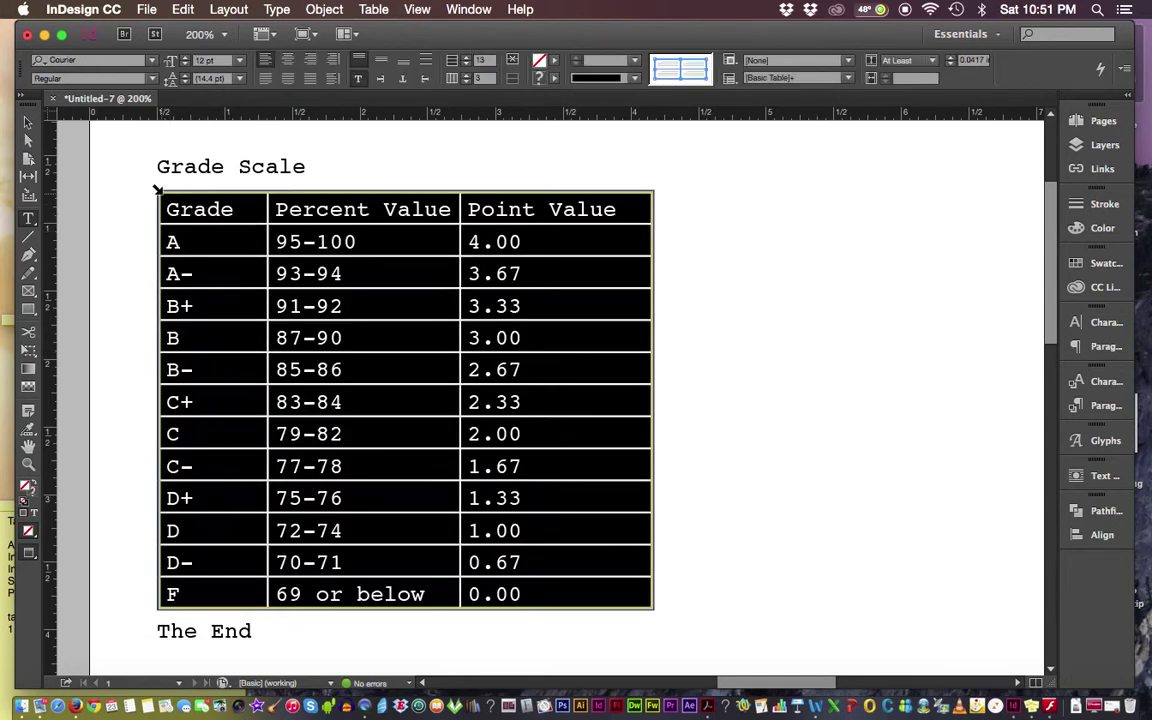
pyautogui.click(375, 10)
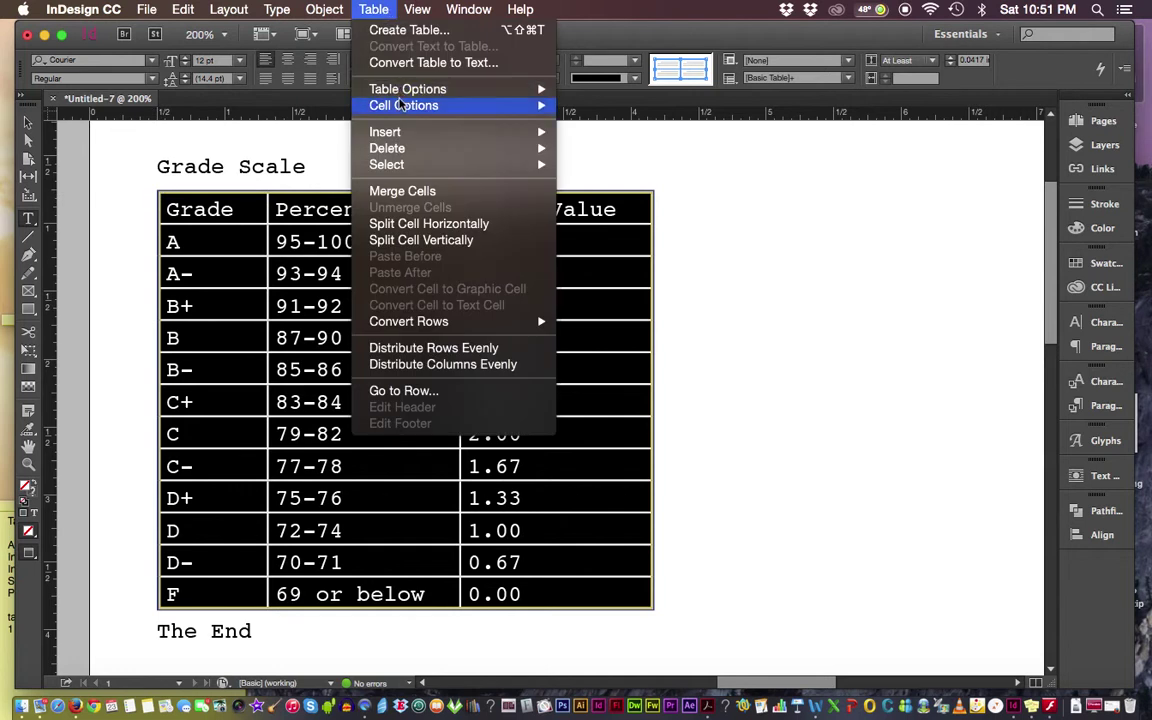
pyautogui.moveTo(470, 105)
pyautogui.click(590, 106)
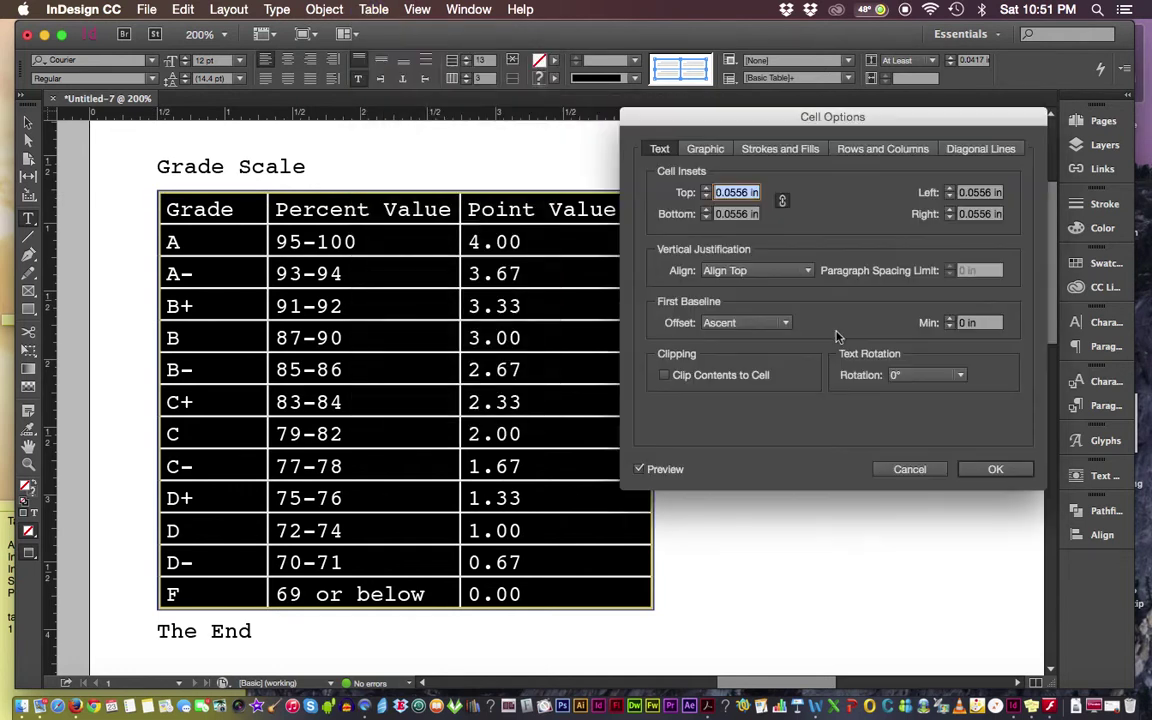
pyautogui.click(705, 188)
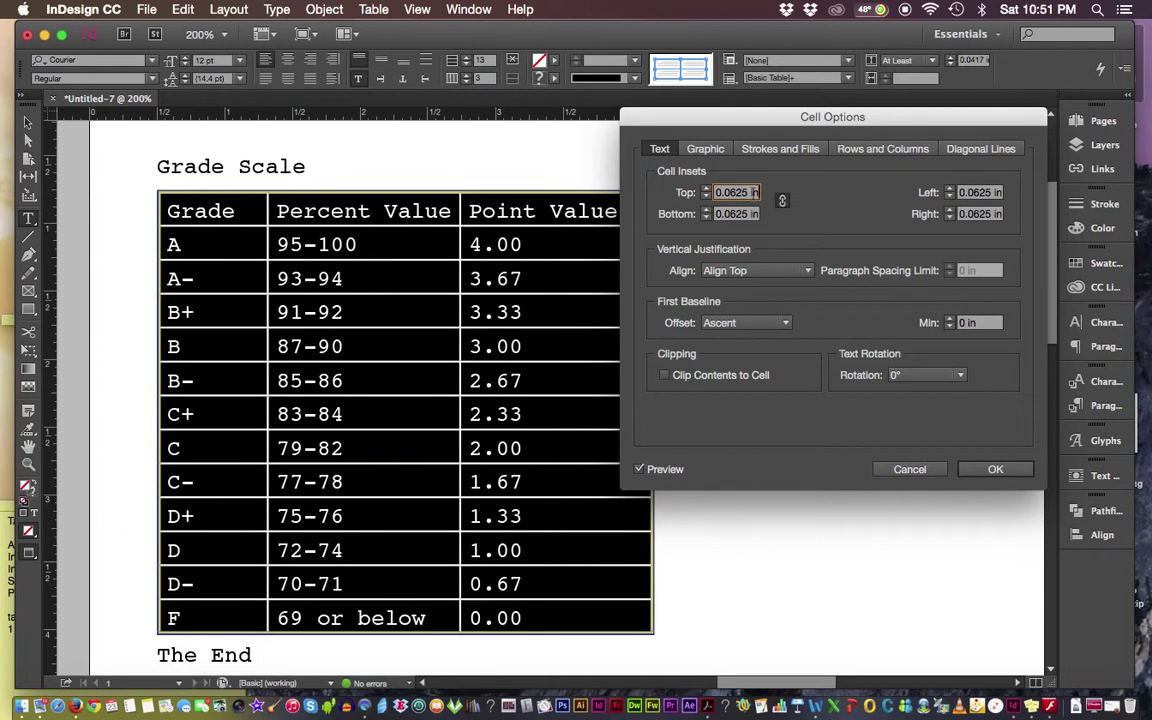
pyautogui.click(780, 148)
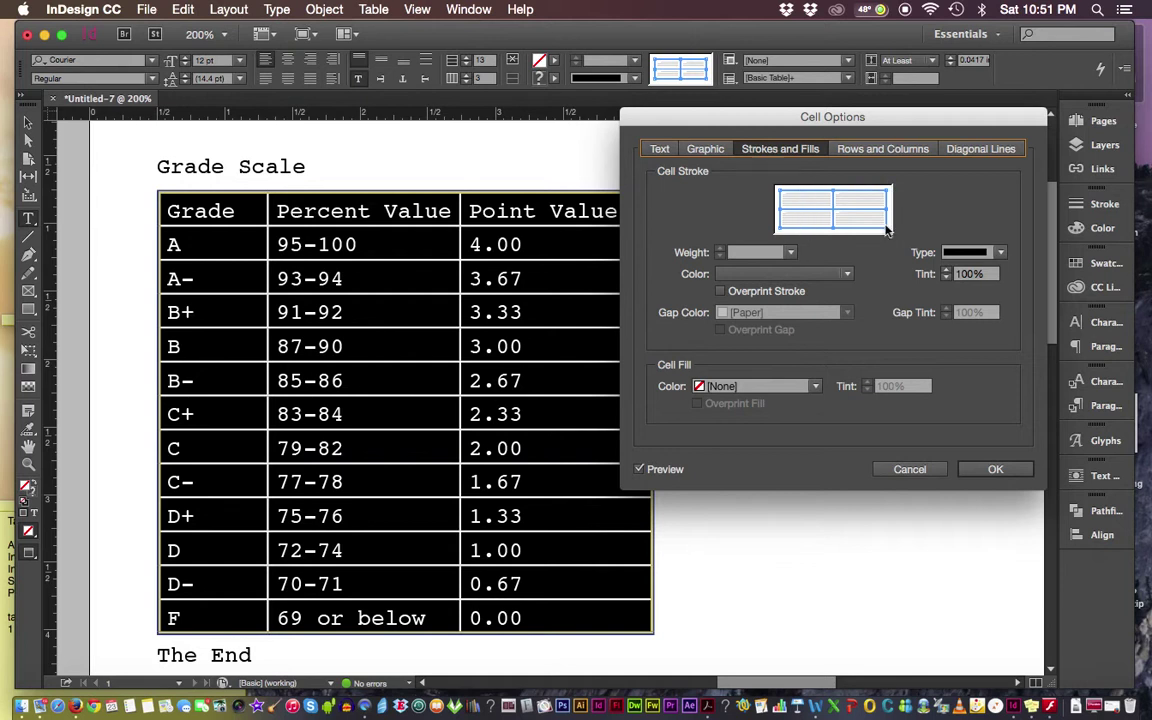
pyautogui.click(993, 470)
pyautogui.click(920, 458)
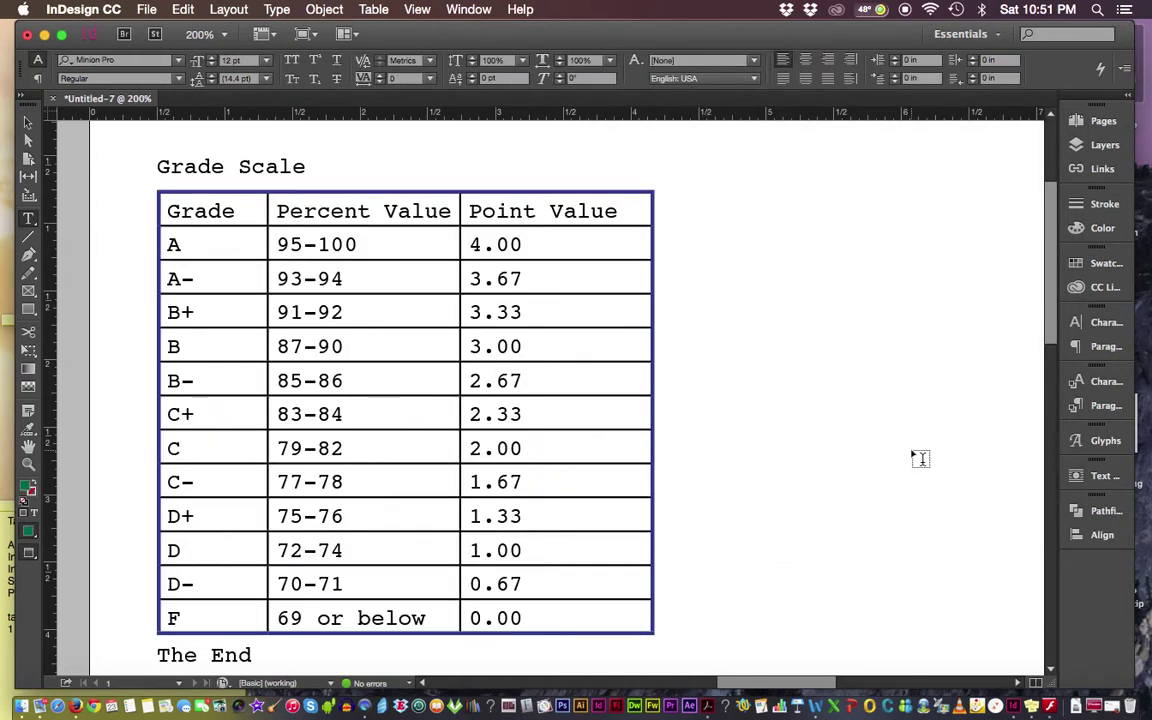
# - Set every cell stroke of the whole table, outer border included, to 1 pt in green C=75 M=5 Y=100 K=0
pyautogui.click(158, 189)
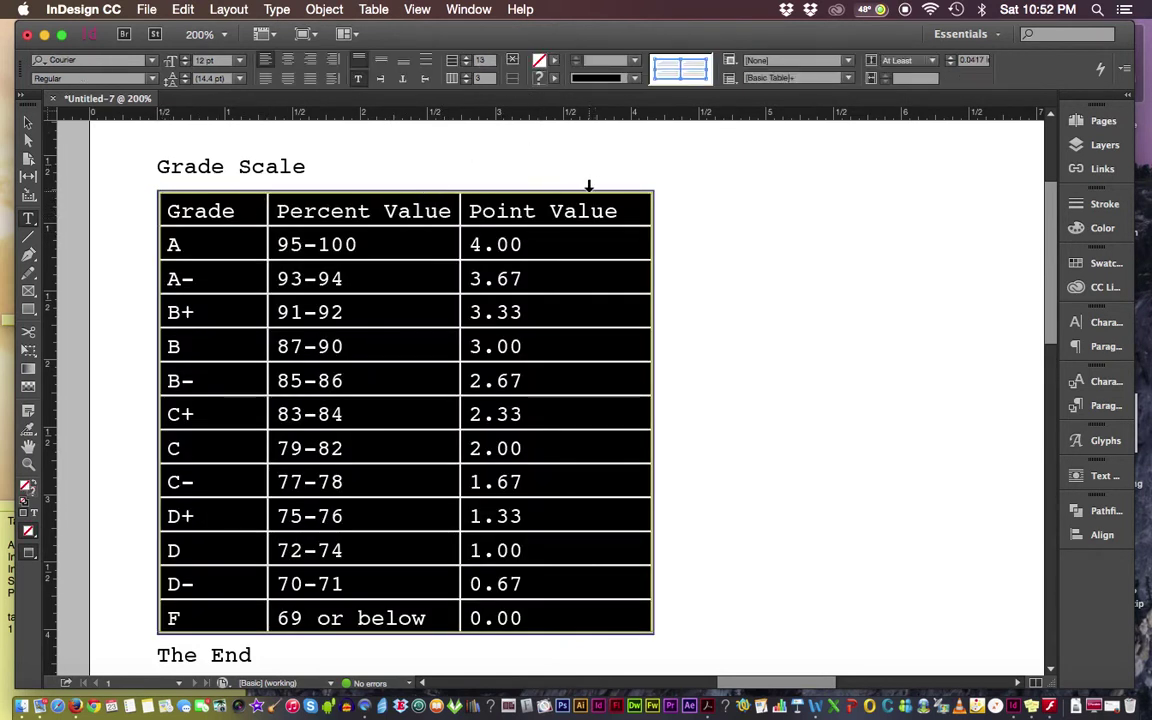
pyautogui.rightClick(603, 218)
pyautogui.moveTo(667, 250)
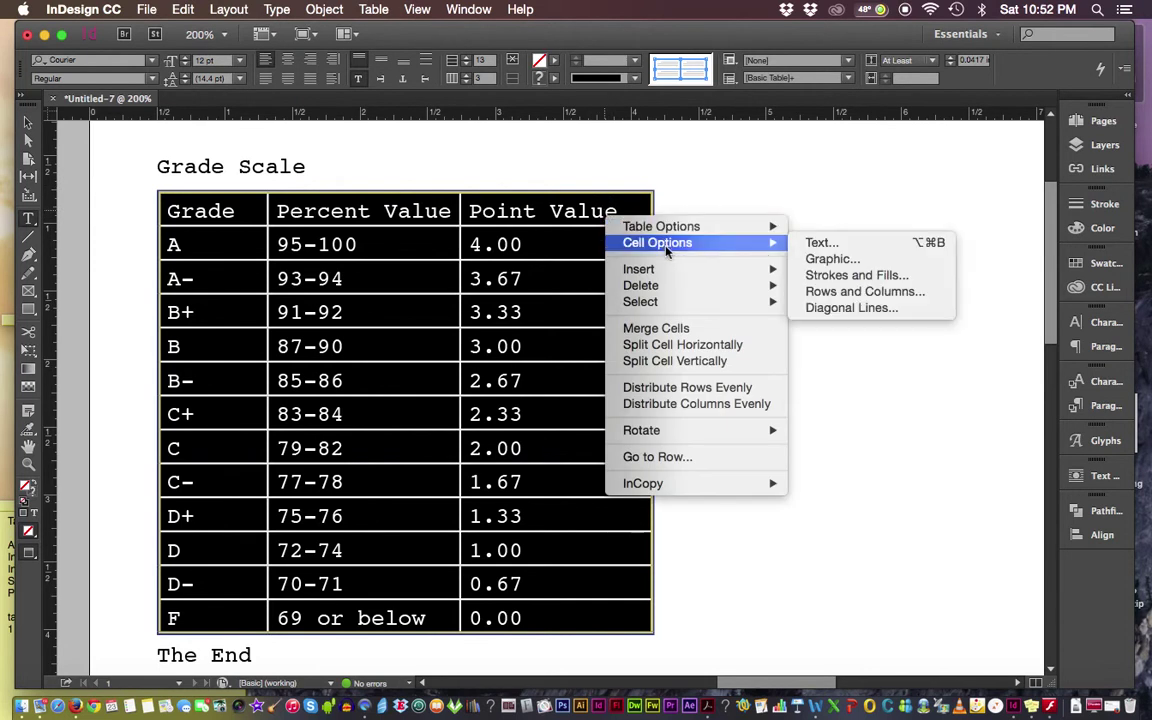
pyautogui.click(821, 242)
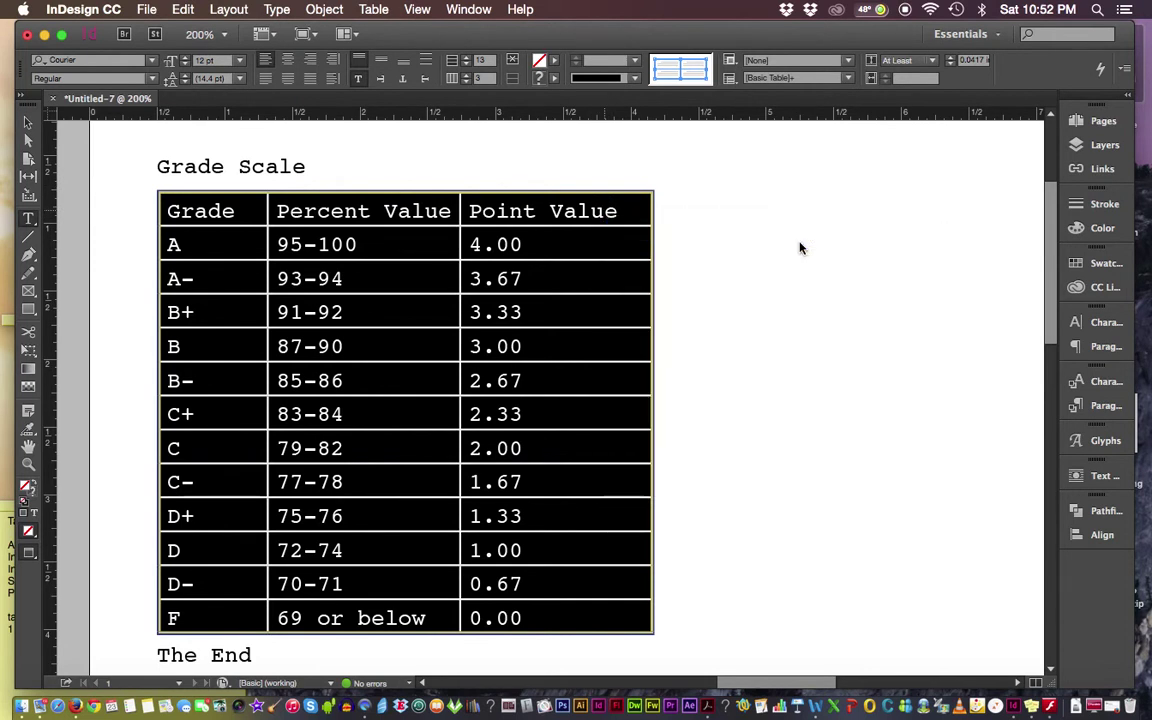
pyautogui.click(780, 148)
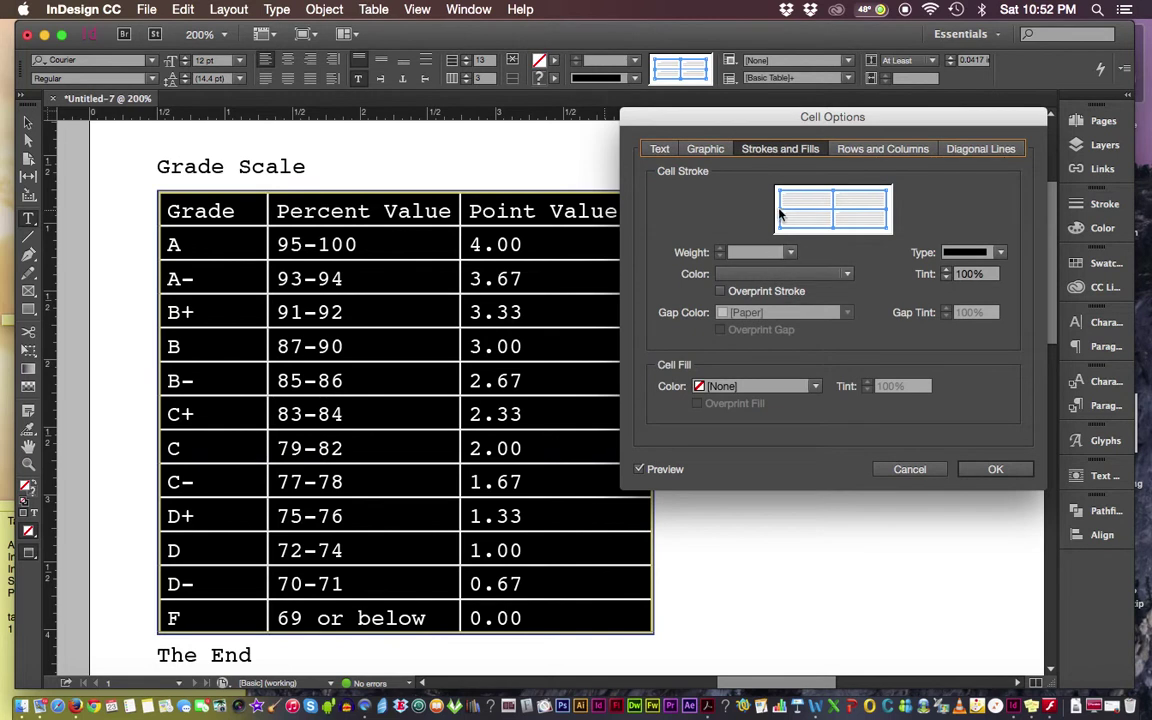
pyautogui.click(790, 252)
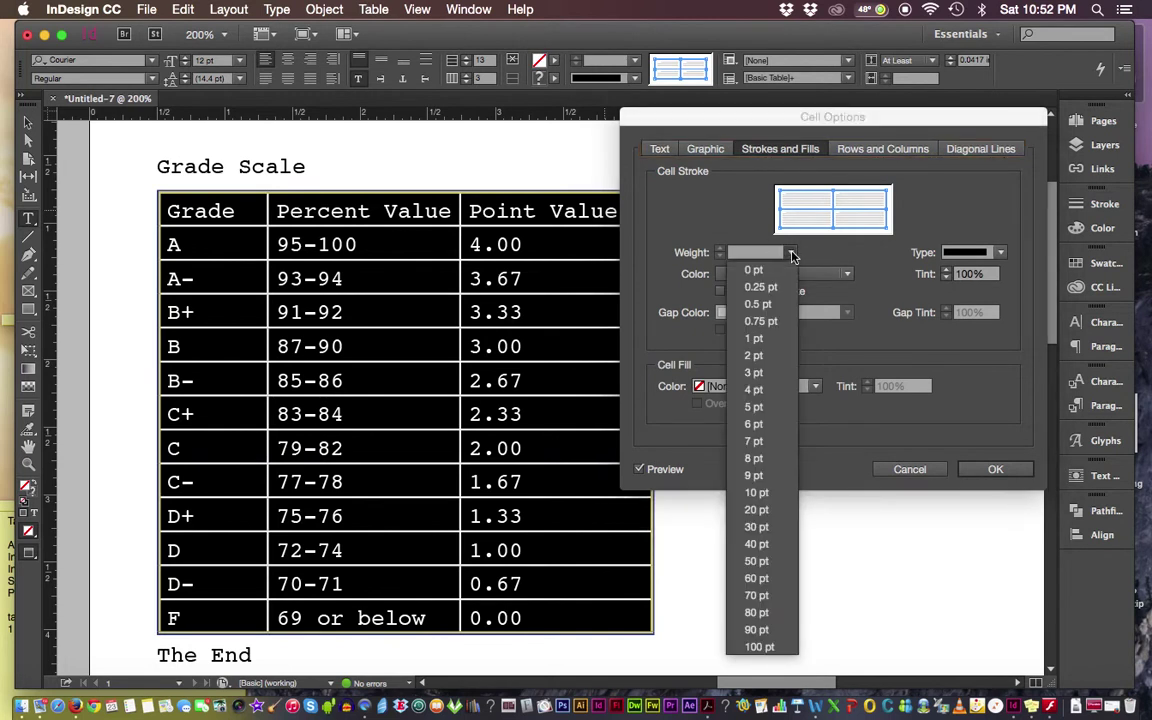
pyautogui.click(762, 340)
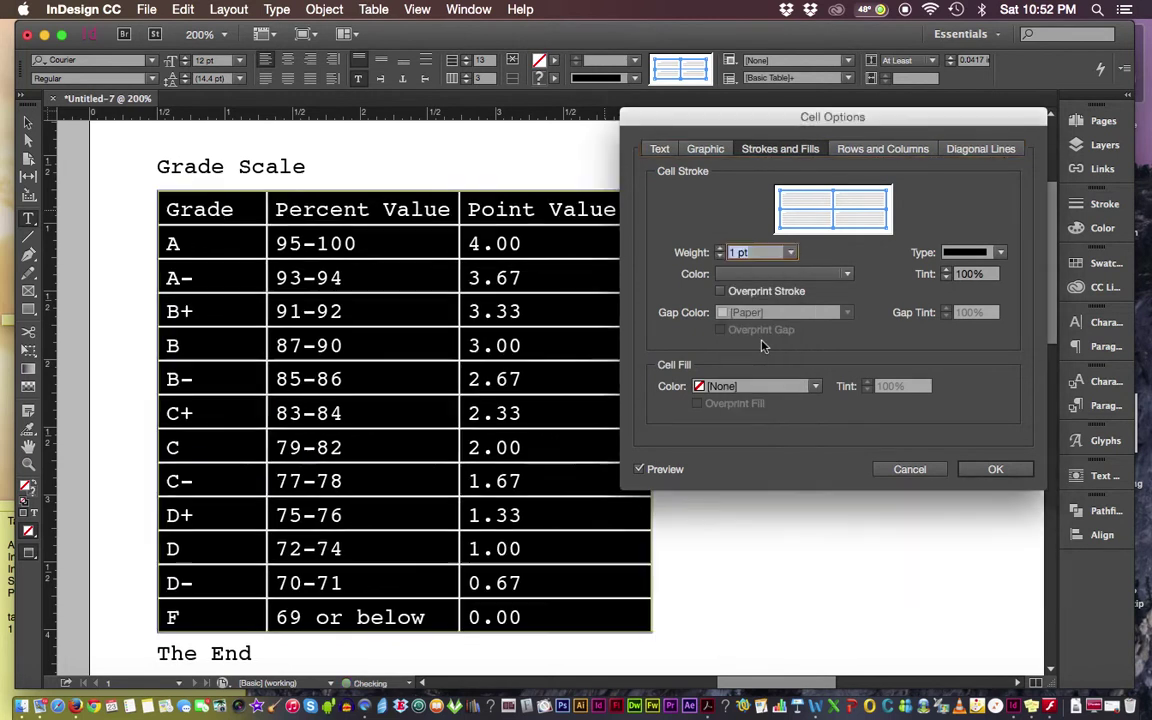
pyautogui.click(838, 274)
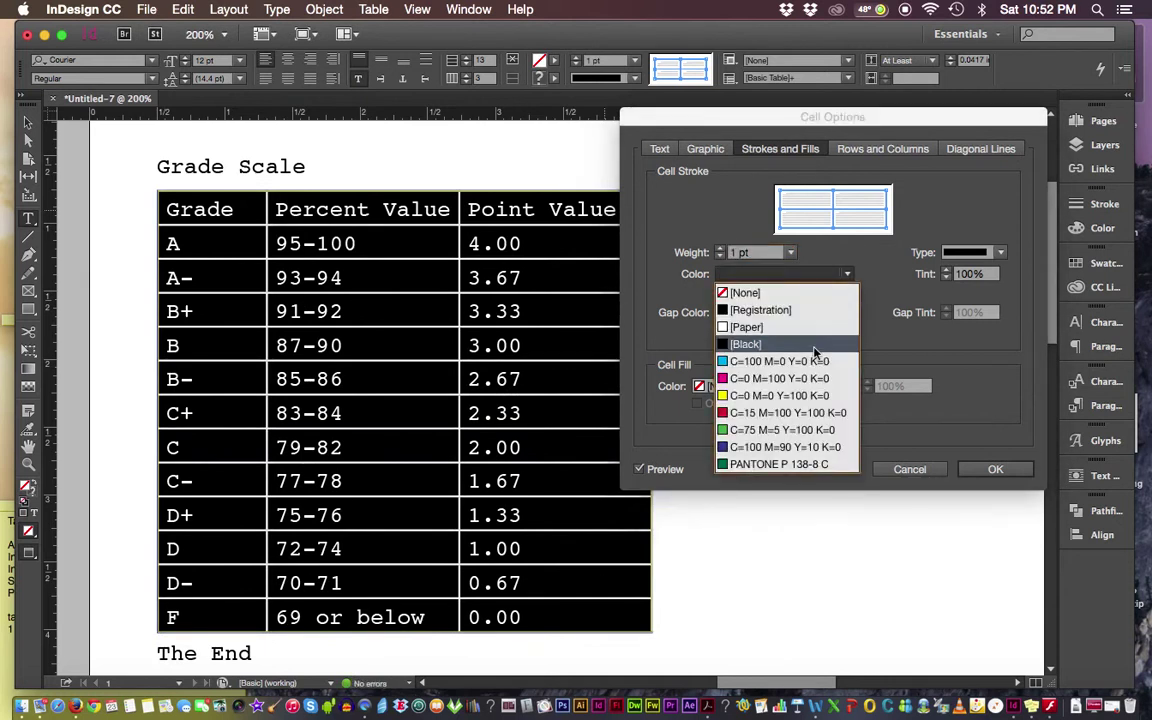
pyautogui.click(726, 431)
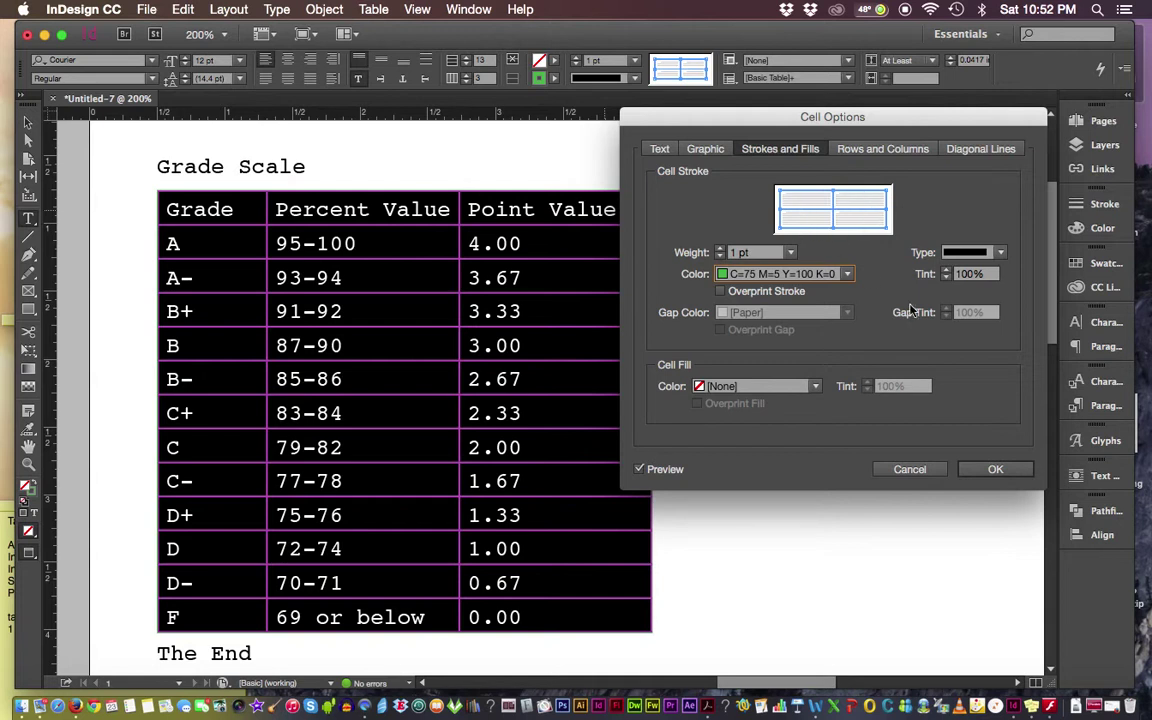
pyautogui.click(996, 470)
pyautogui.click(872, 439)
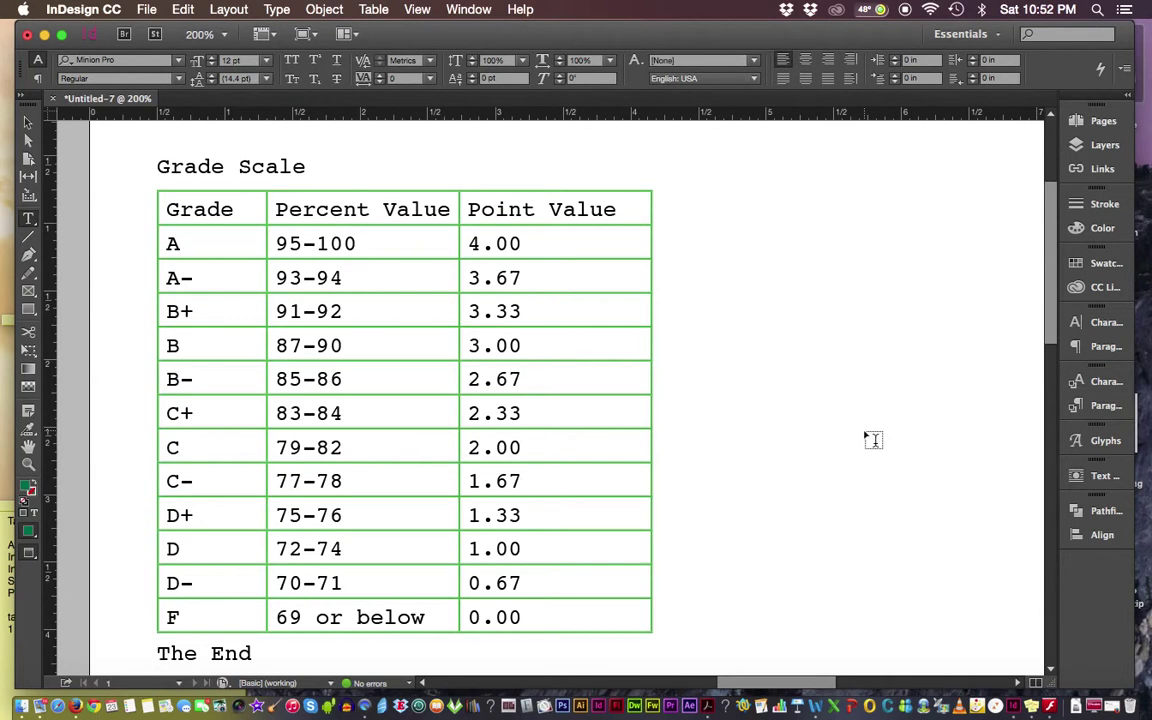
# - Undo the recent table formatting step by step, back to before "The End" was typed below the table
pyautogui.press('super+z')
pyautogui.press('super+z')
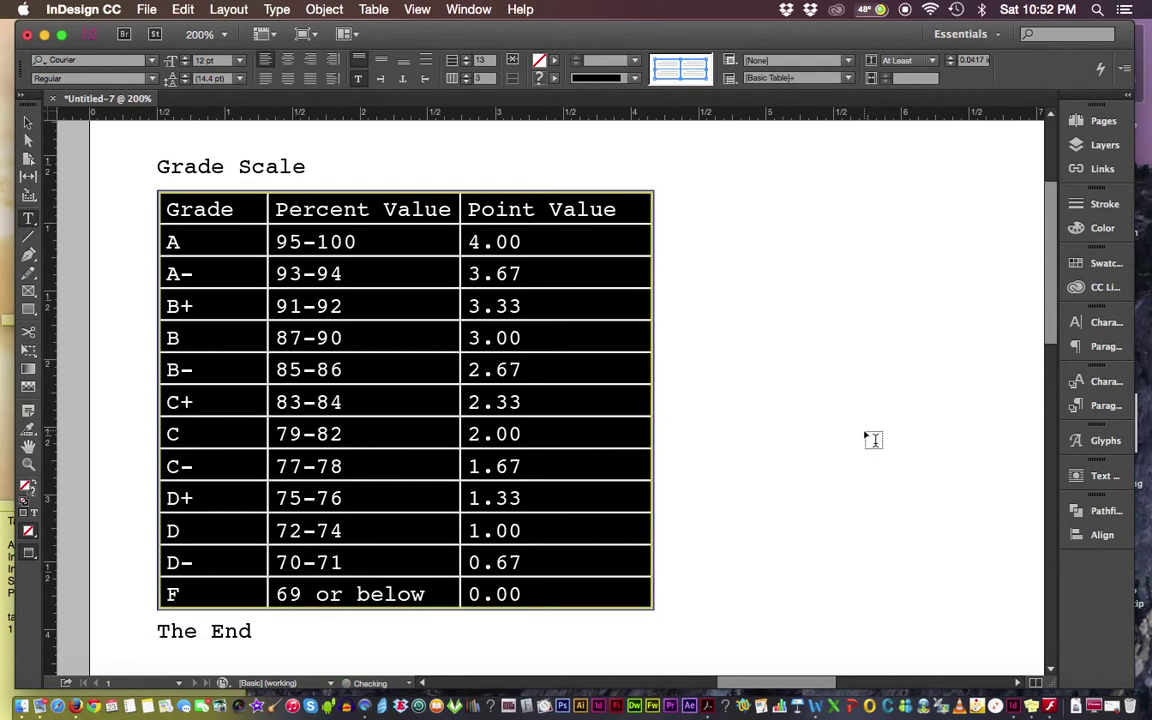
pyautogui.press('super+z')
pyautogui.press('super+z')
pyautogui.press('super+z')
pyautogui.press('super+z')
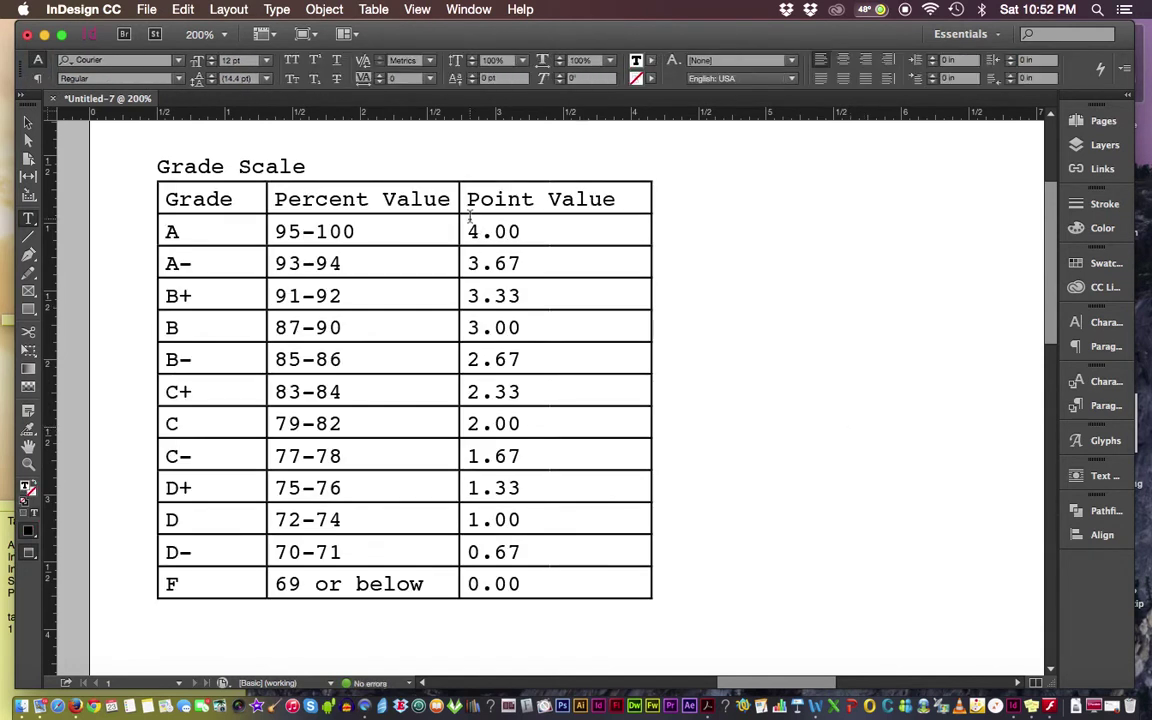
# - Redo the typing of "The End" and the extra spacing around the grade scale table
pyautogui.click(155, 180)
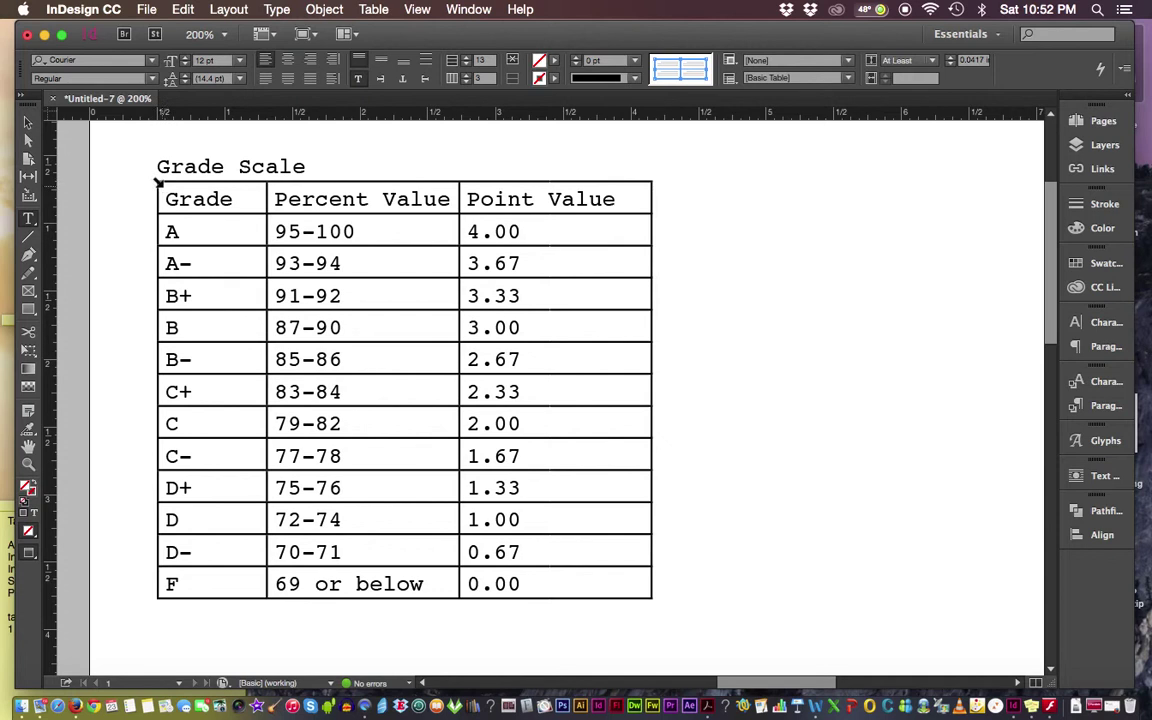
pyautogui.click(184, 11)
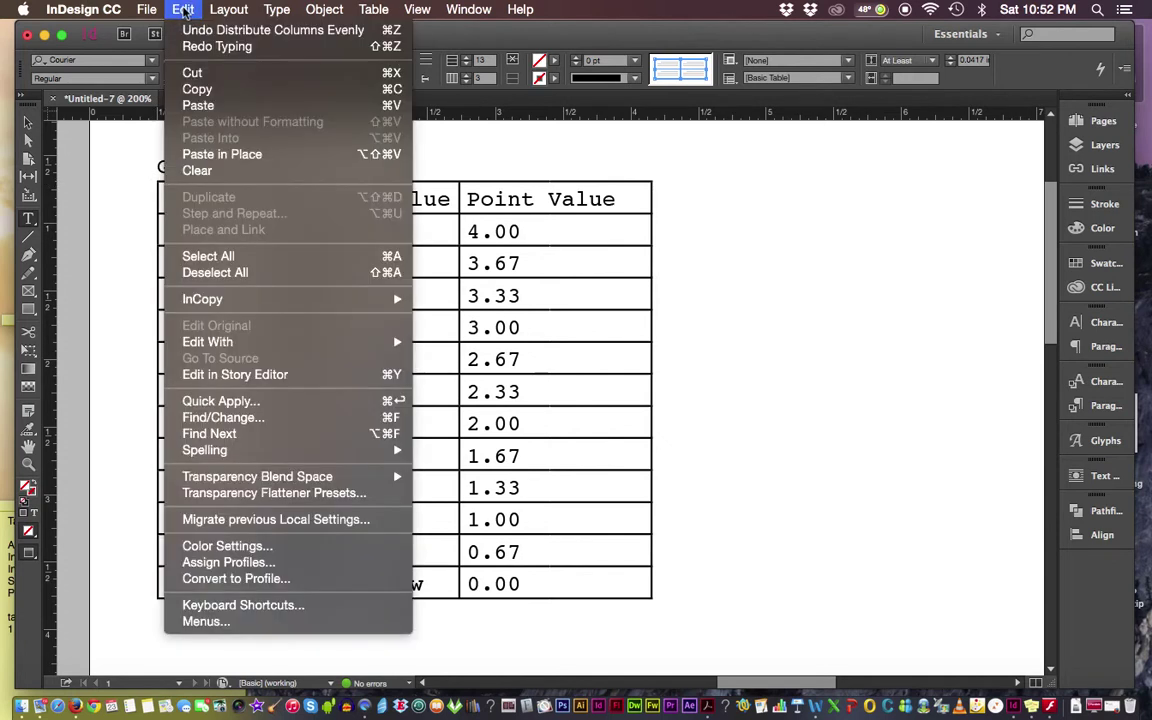
pyautogui.click(208, 47)
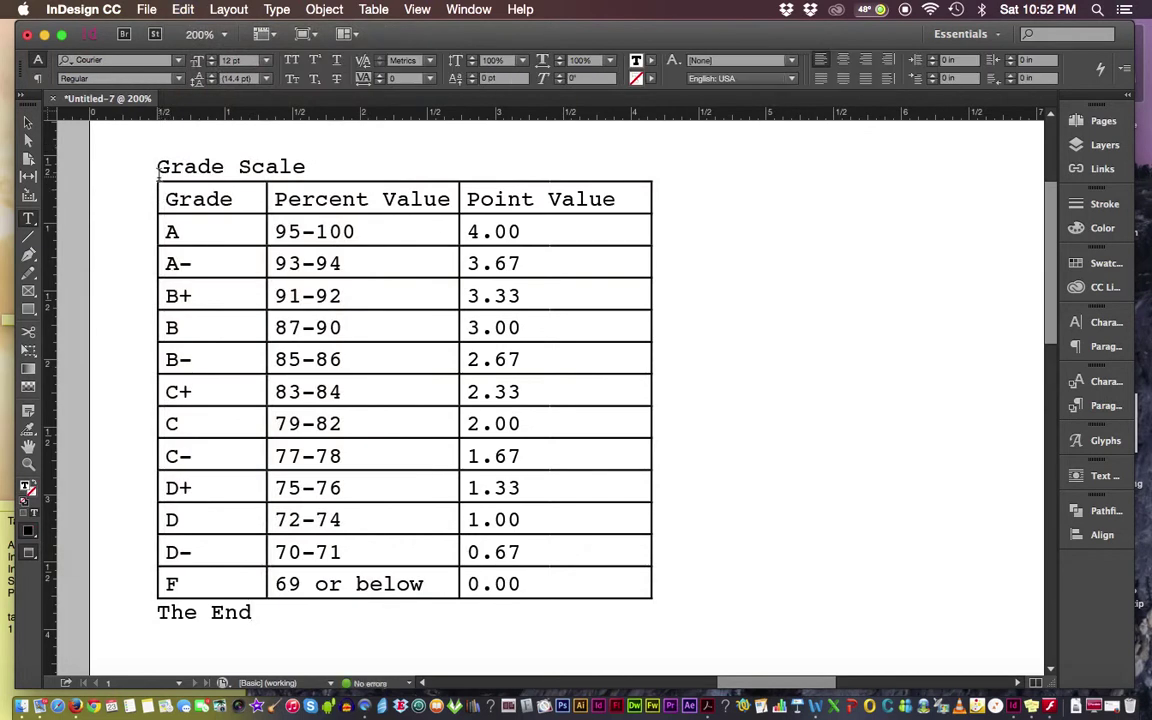
pyautogui.click(184, 11)
pyautogui.click(193, 46)
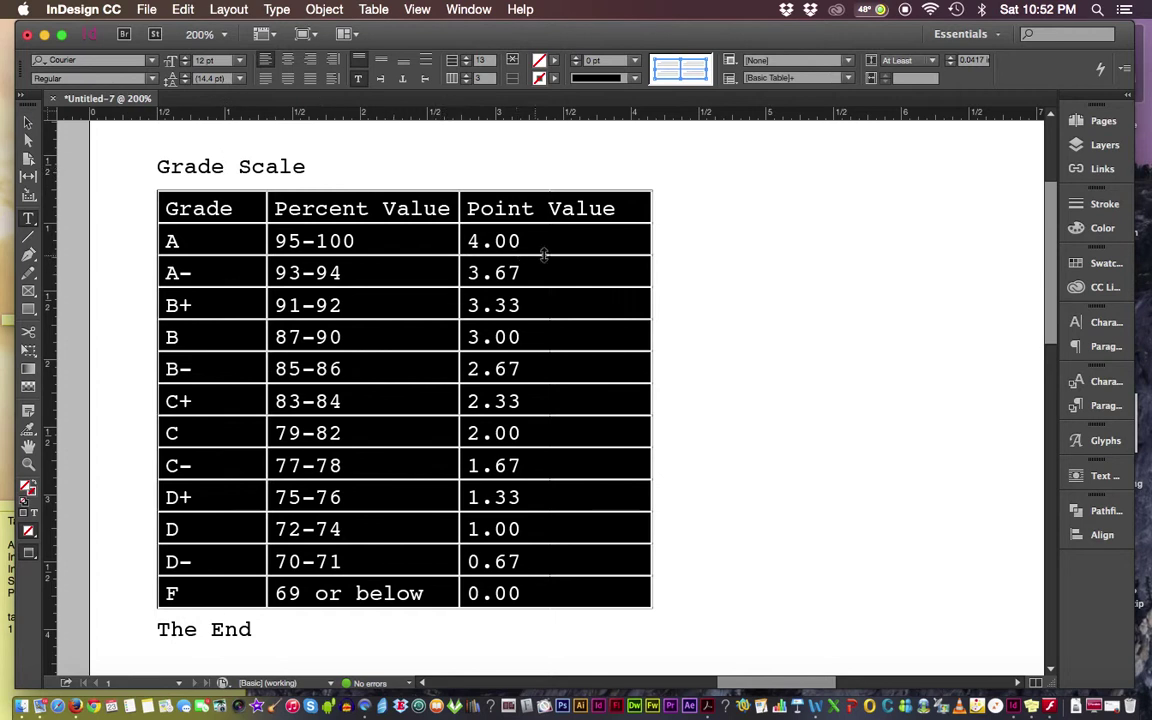
# - Color only the inner cell strokes of the whole table green C=75 M=5 Y=100 K=0, leaving out the outer border
pyautogui.rightClick(576, 260)
pyautogui.moveTo(601, 291)
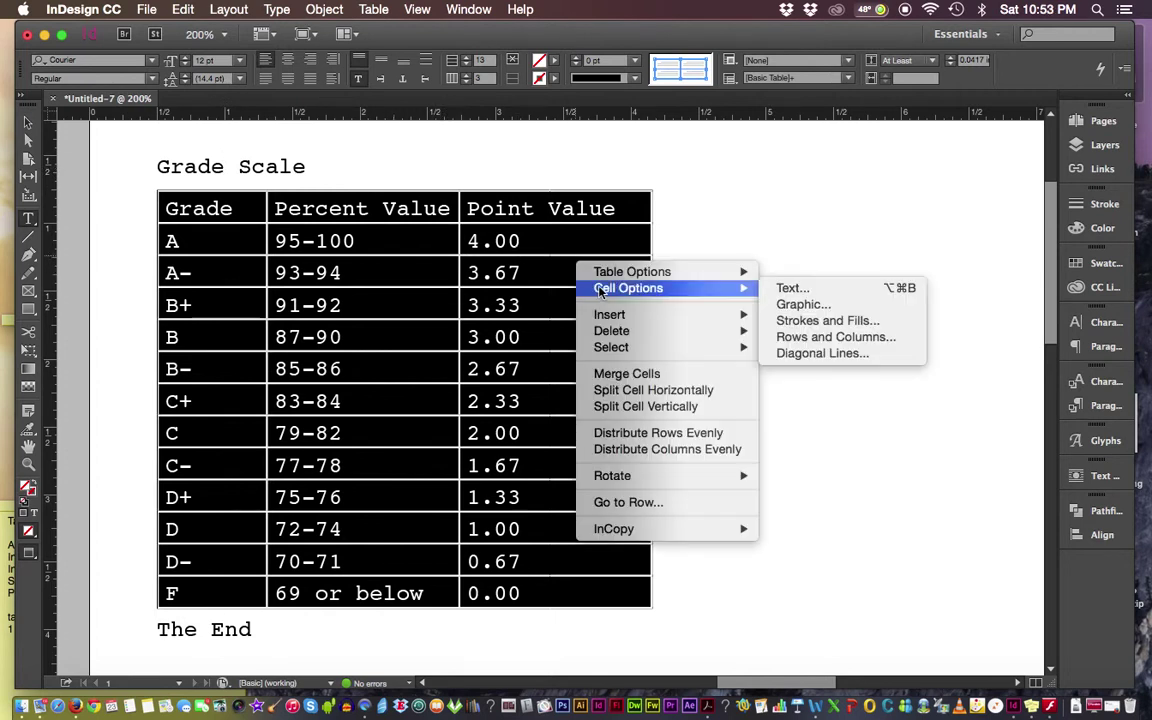
pyautogui.click(792, 288)
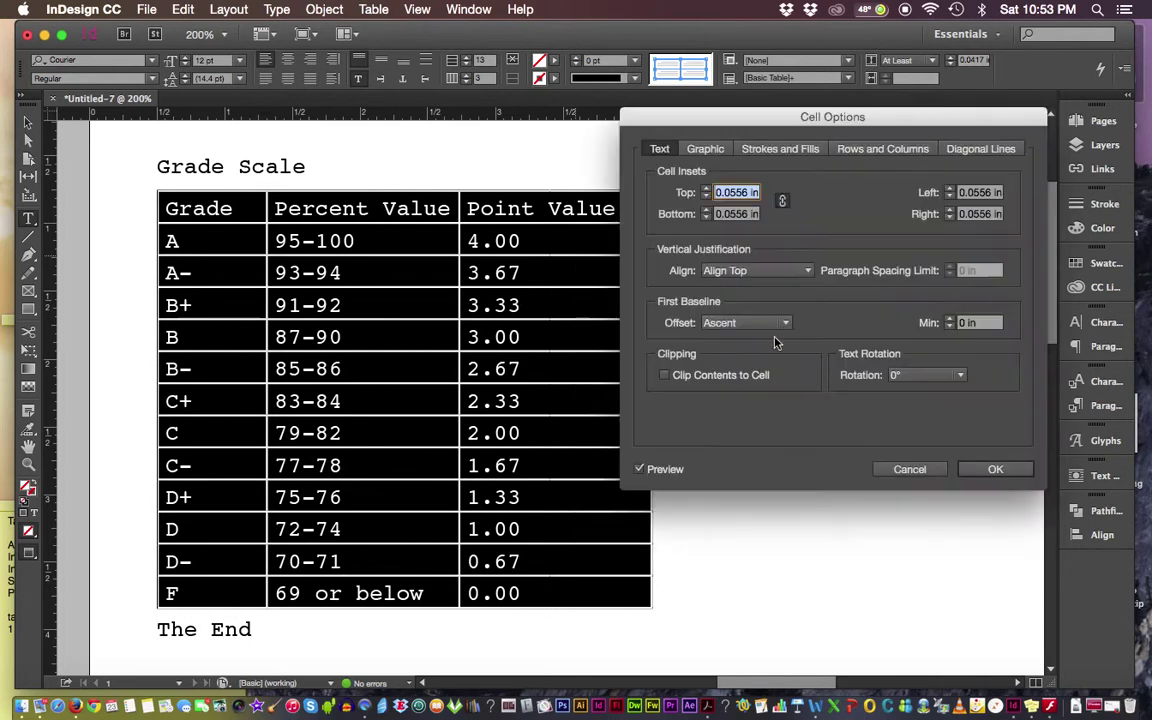
pyautogui.click(780, 148)
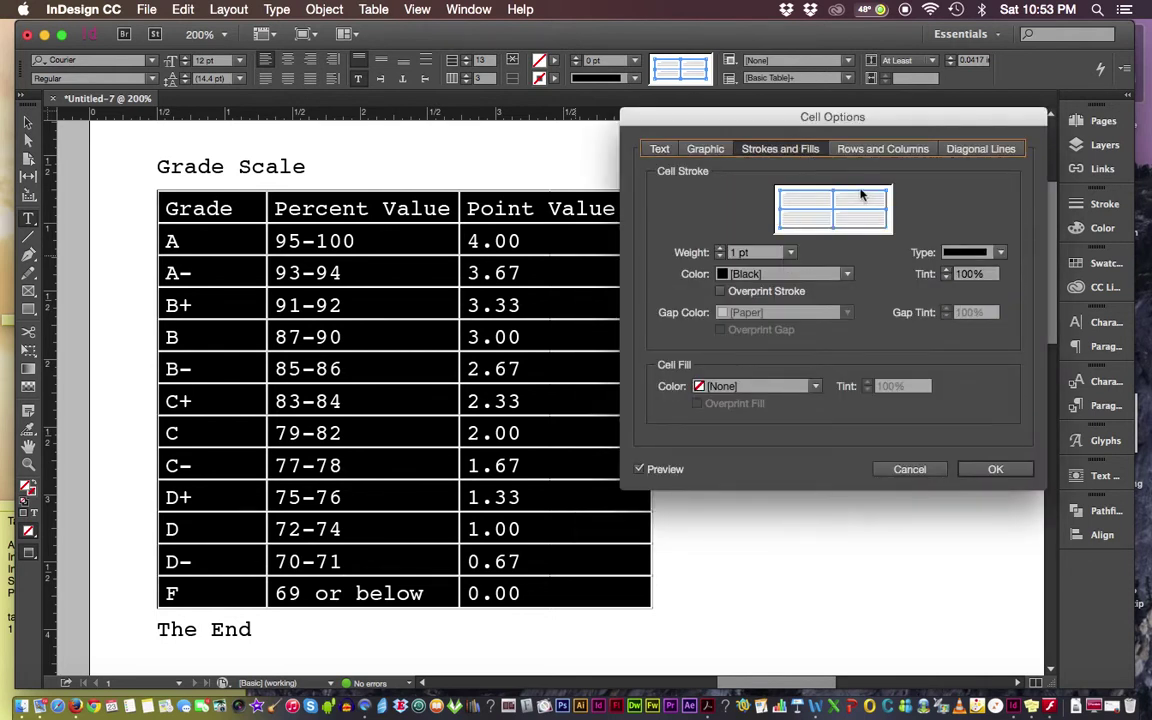
pyautogui.doubleClick(779, 197)
pyautogui.click(836, 276)
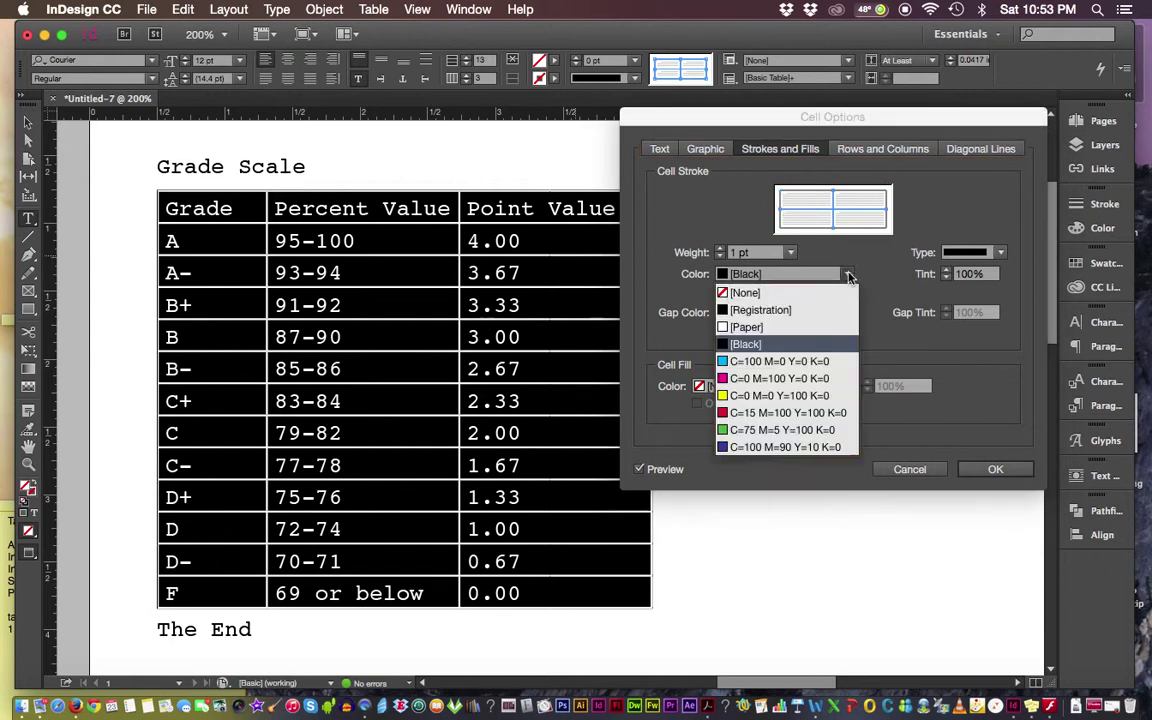
pyautogui.click(779, 430)
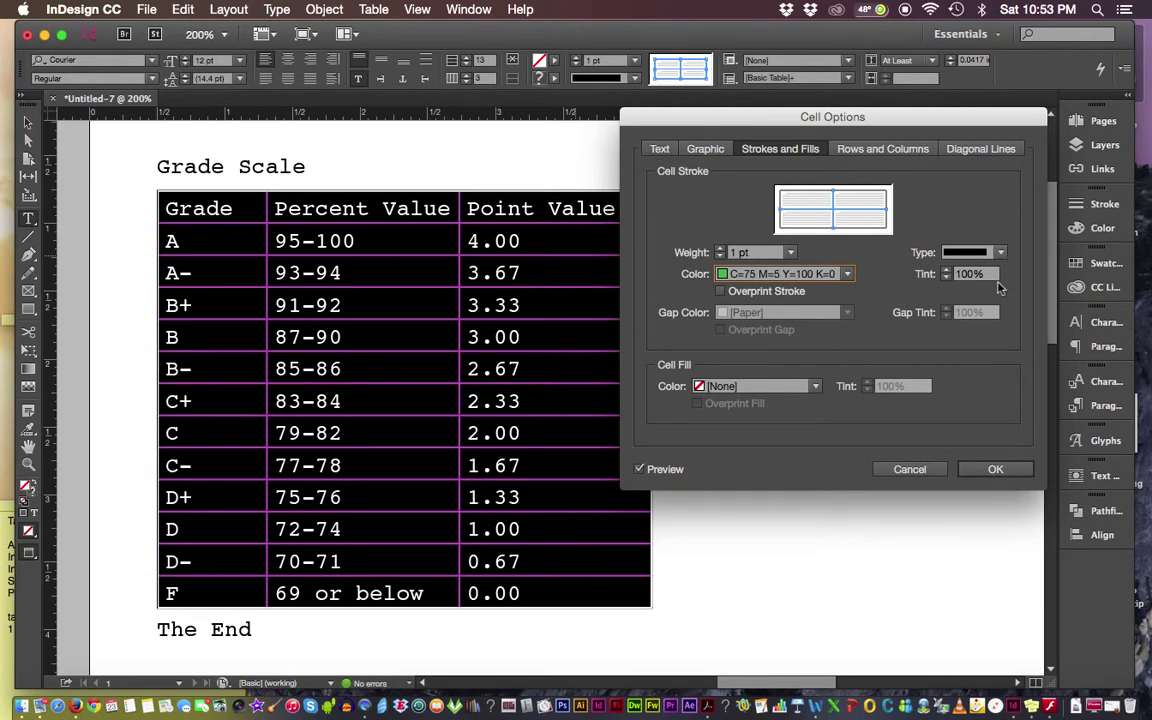
pyautogui.click(993, 470)
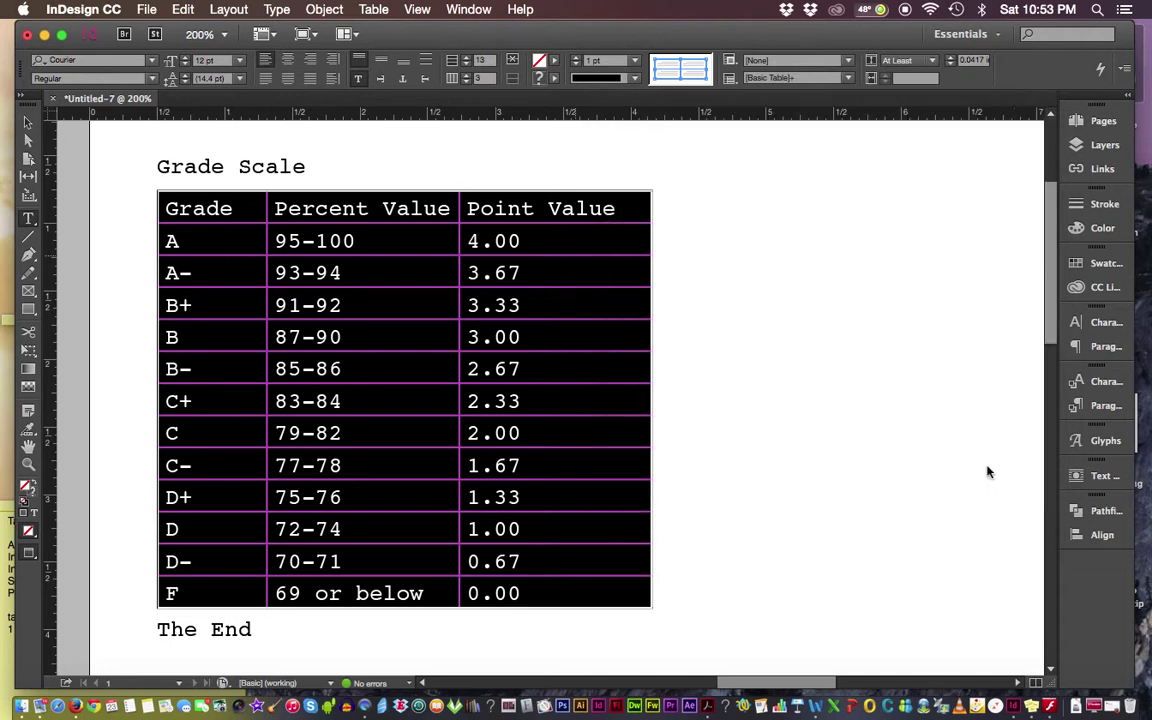
# - Create a new color swatch PANTONE P 138-8 C from the PANTONE+ CMYK Coated color mode
pyautogui.click(1095, 264)
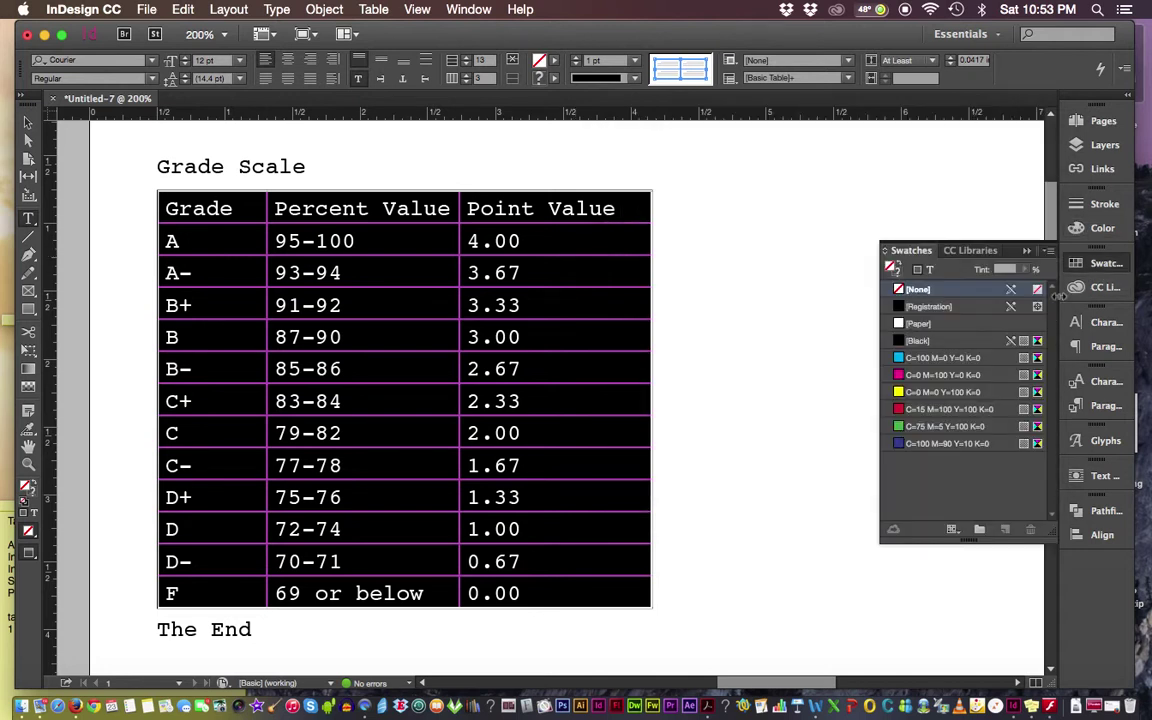
pyautogui.click(1046, 251)
pyautogui.click(1012, 261)
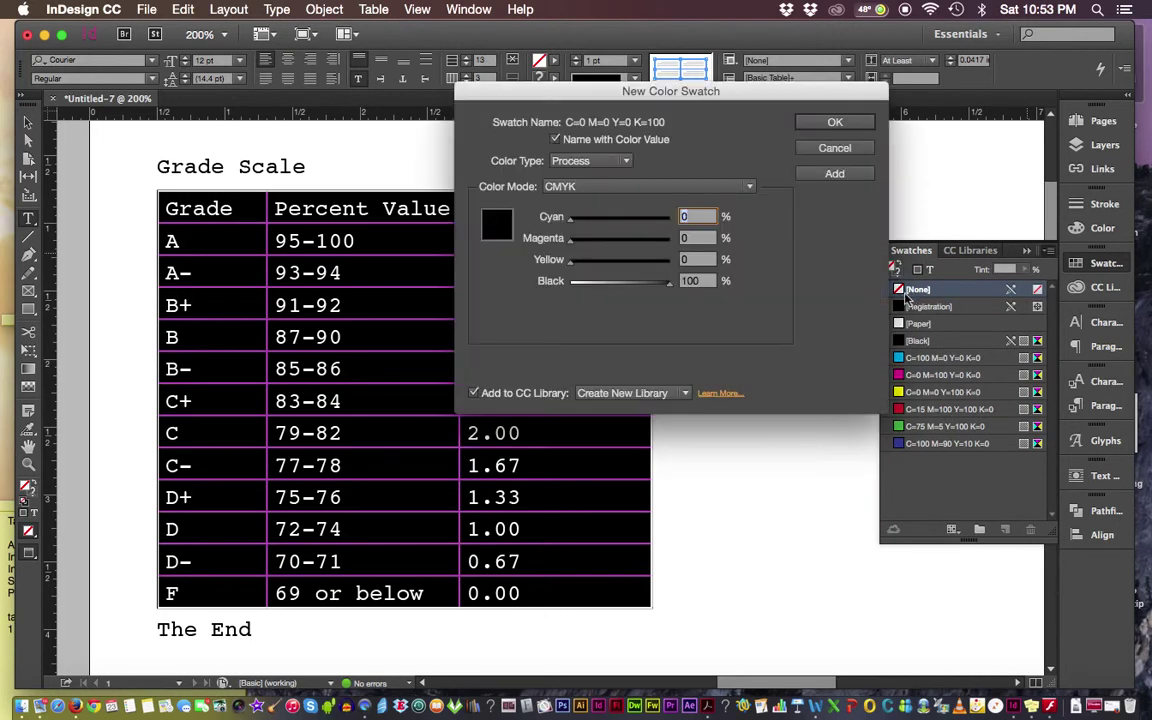
pyautogui.click(631, 187)
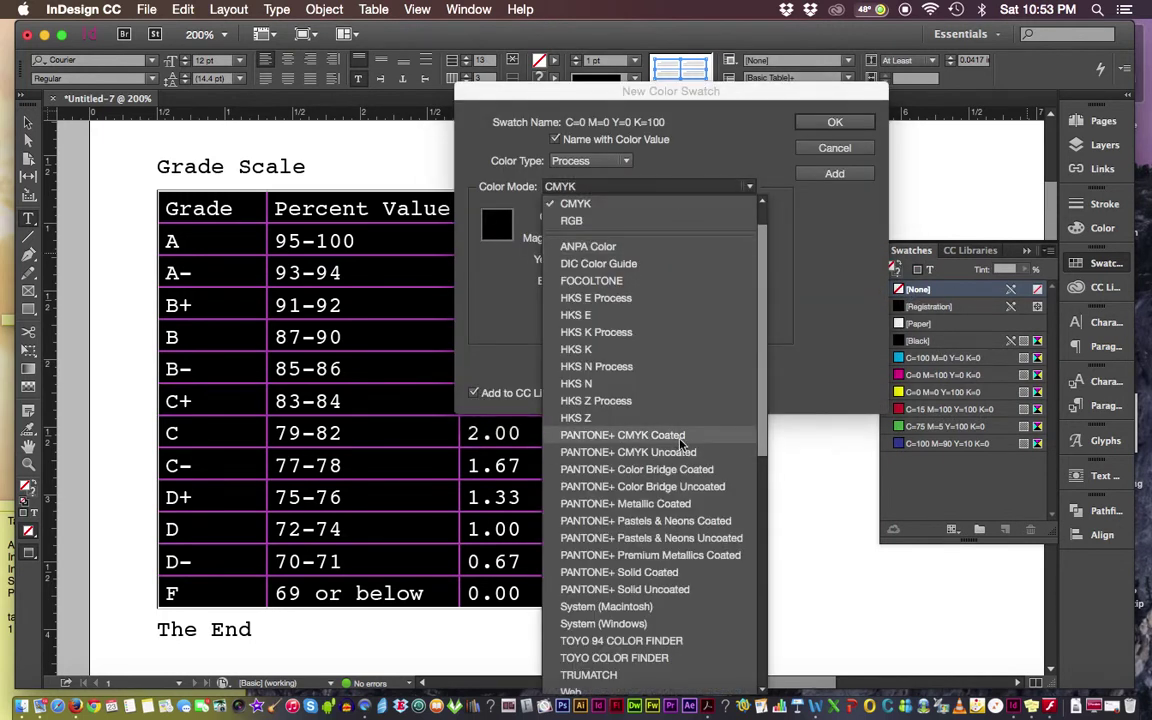
pyautogui.press('Escape')
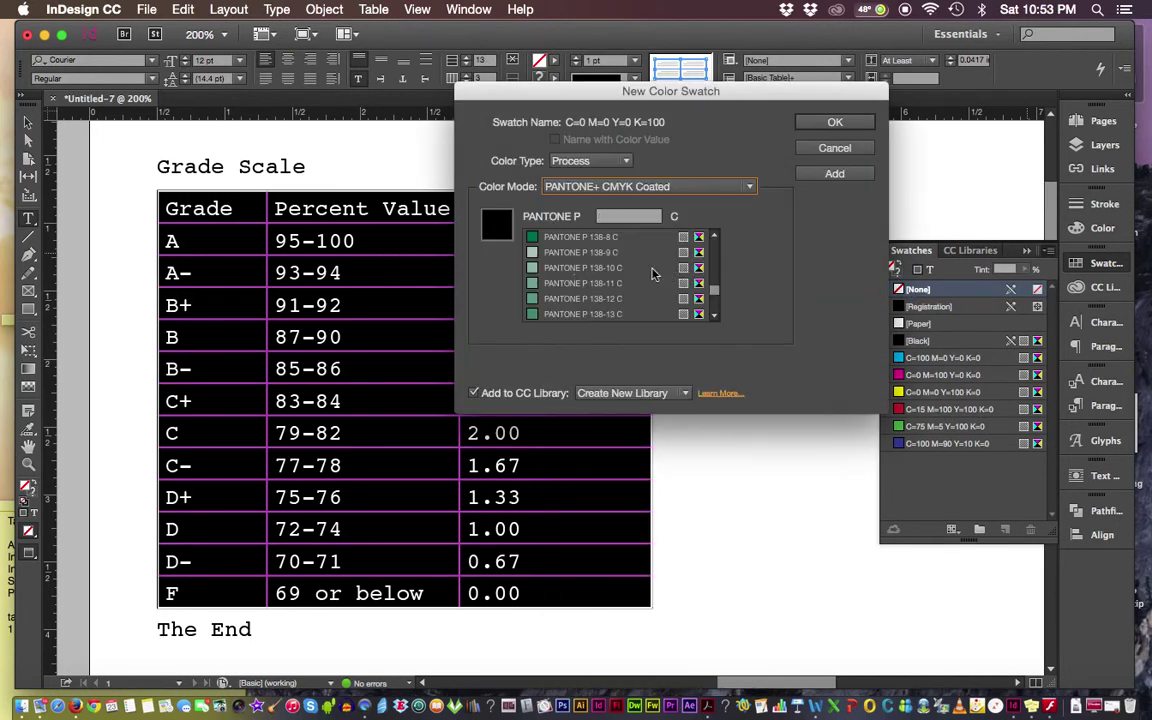
pyautogui.write('138-8')
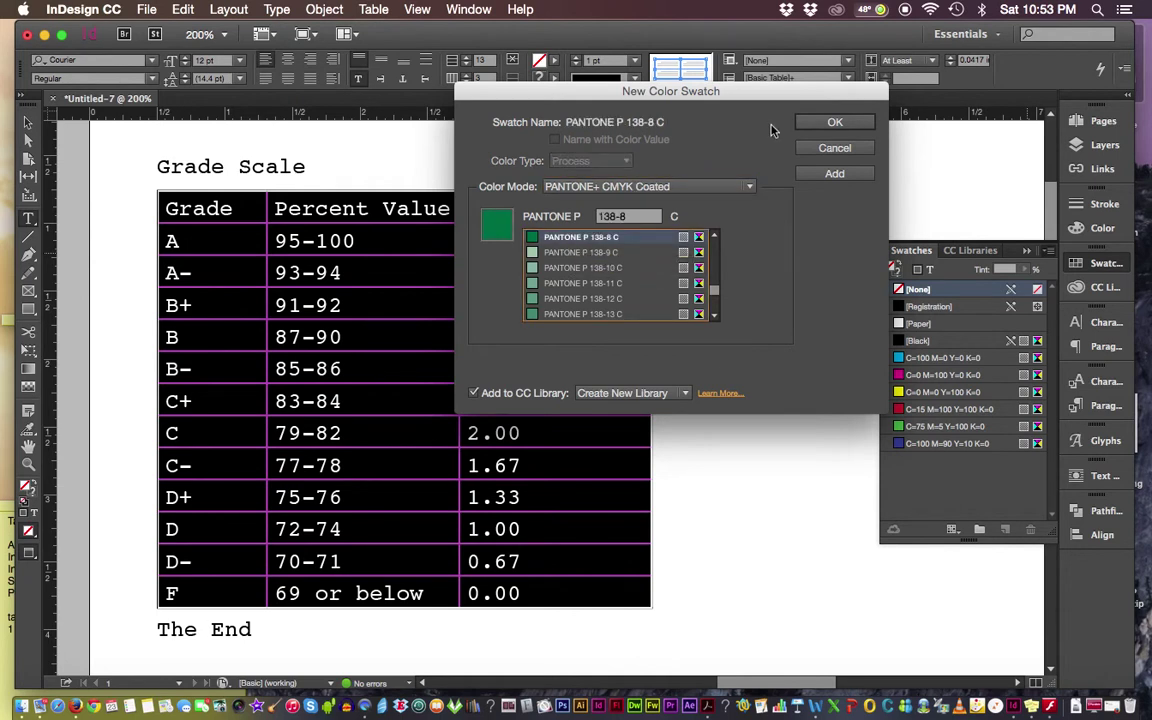
pyautogui.click(833, 122)
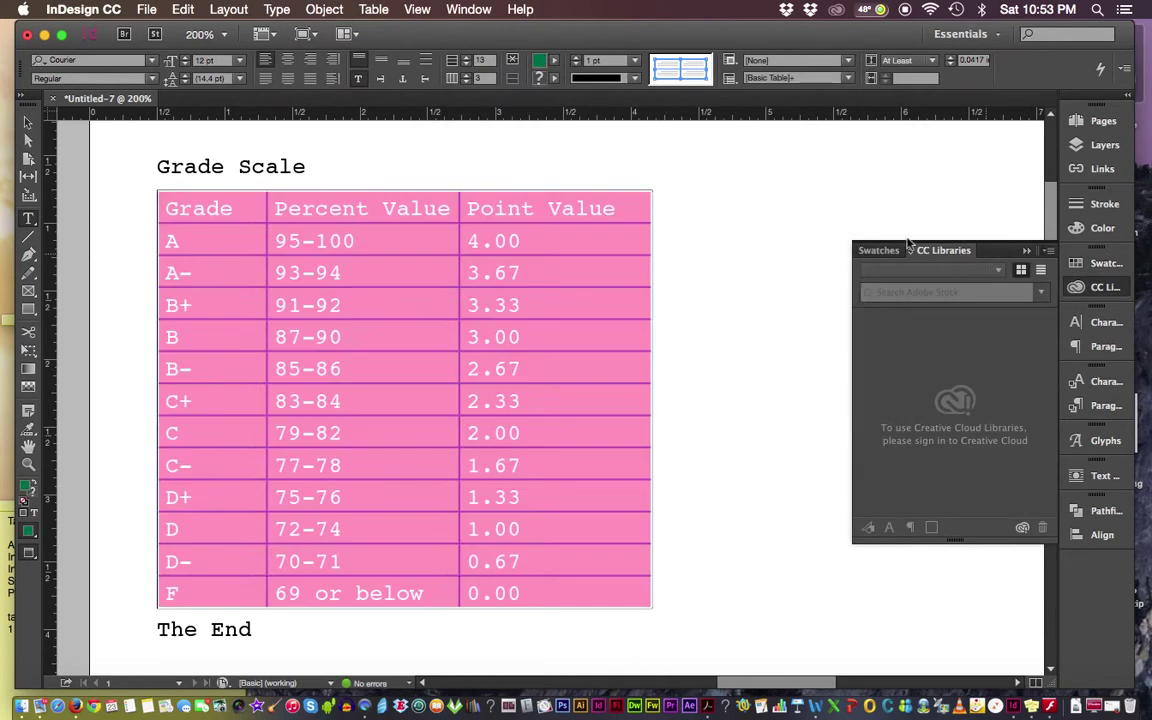
# - Set the fill of the selected table cells back to [None] and deselect the table
pyautogui.click(879, 250)
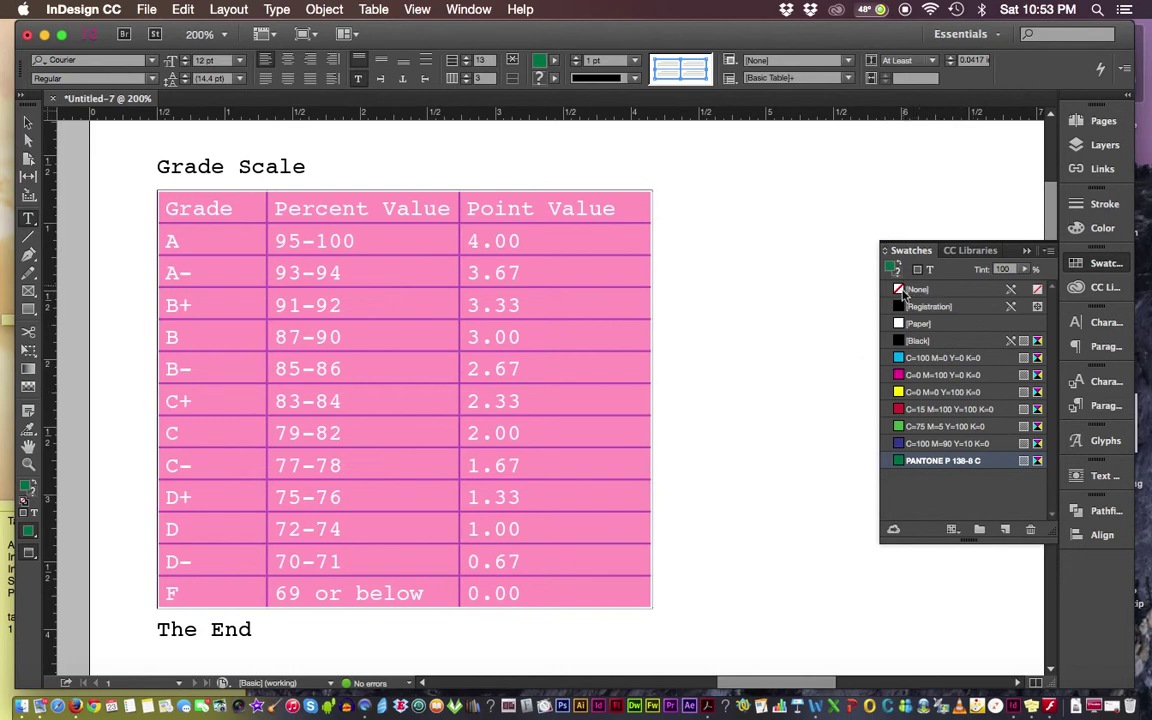
pyautogui.click(184, 12)
pyautogui.click(184, 12)
pyautogui.click(184, 12)
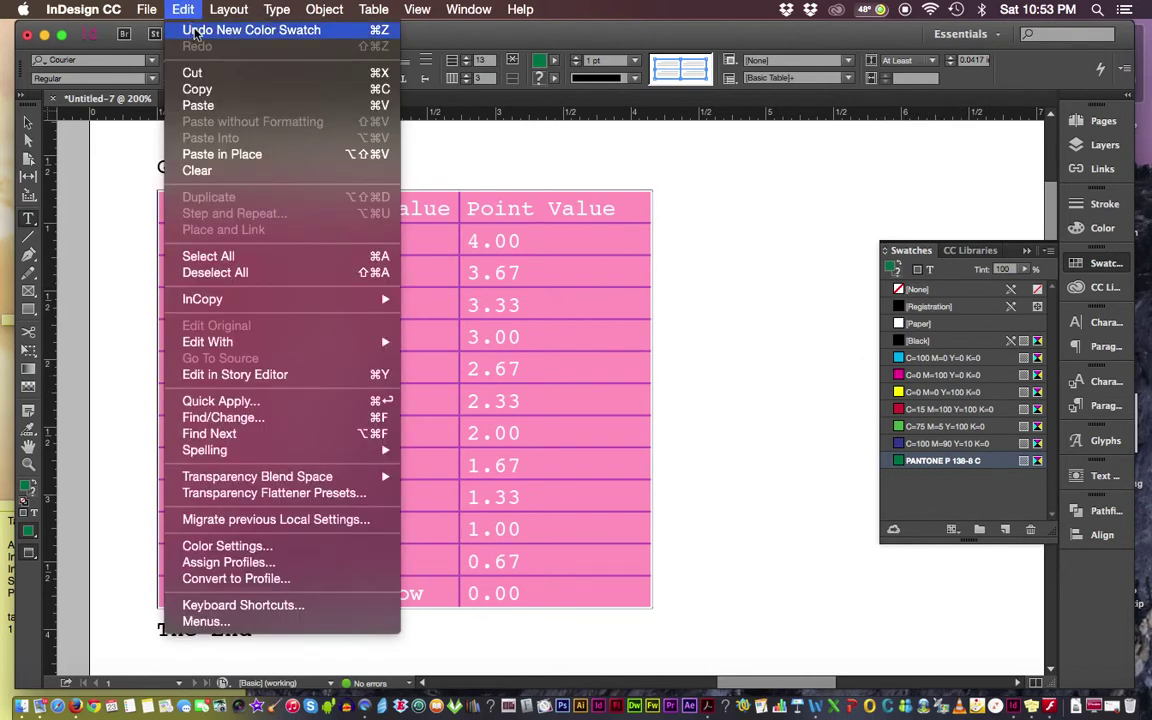
pyautogui.click(174, 9)
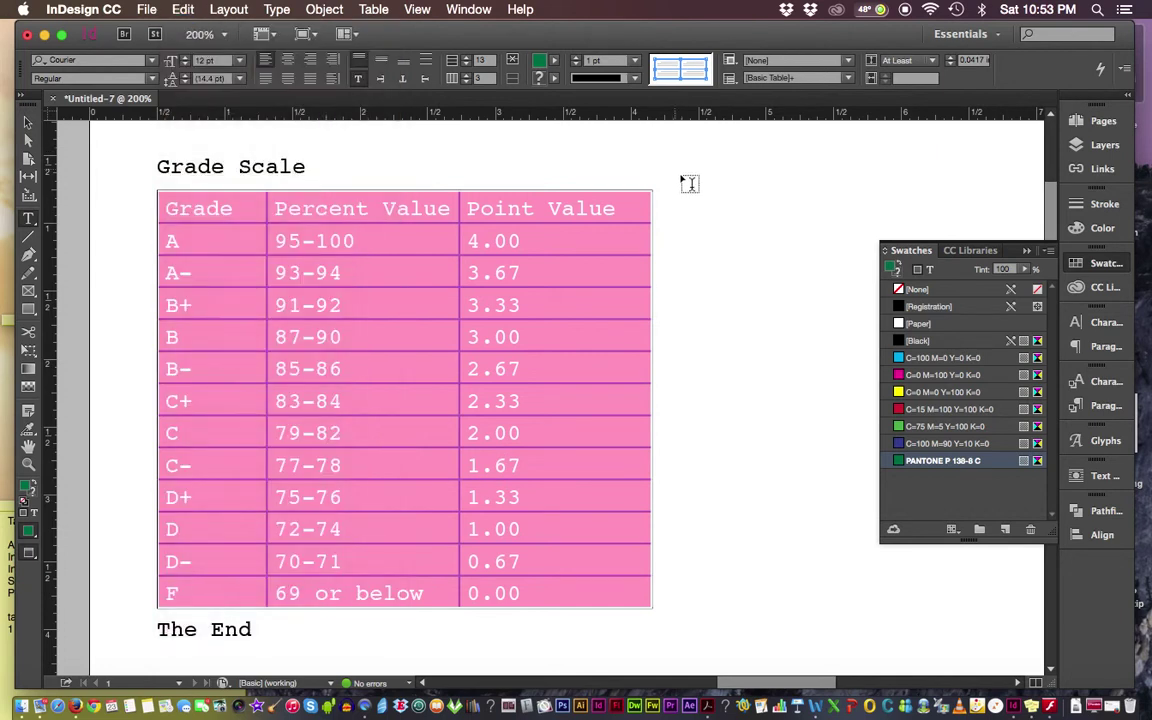
pyautogui.click(918, 289)
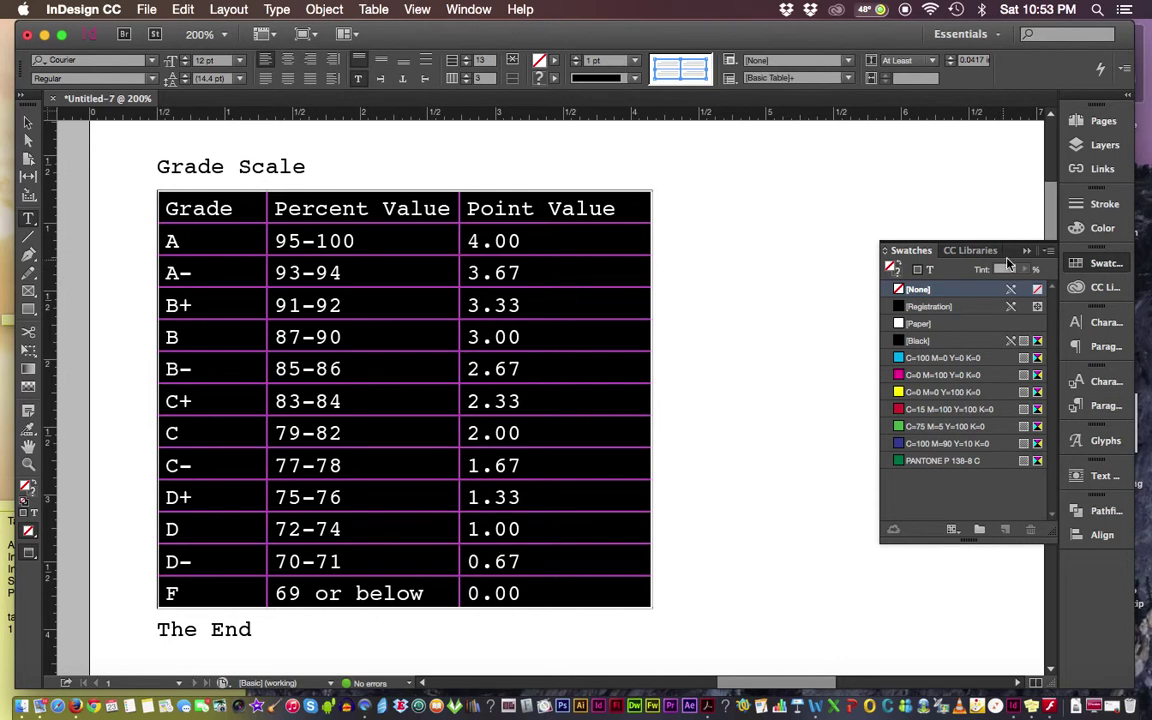
pyautogui.click(1025, 252)
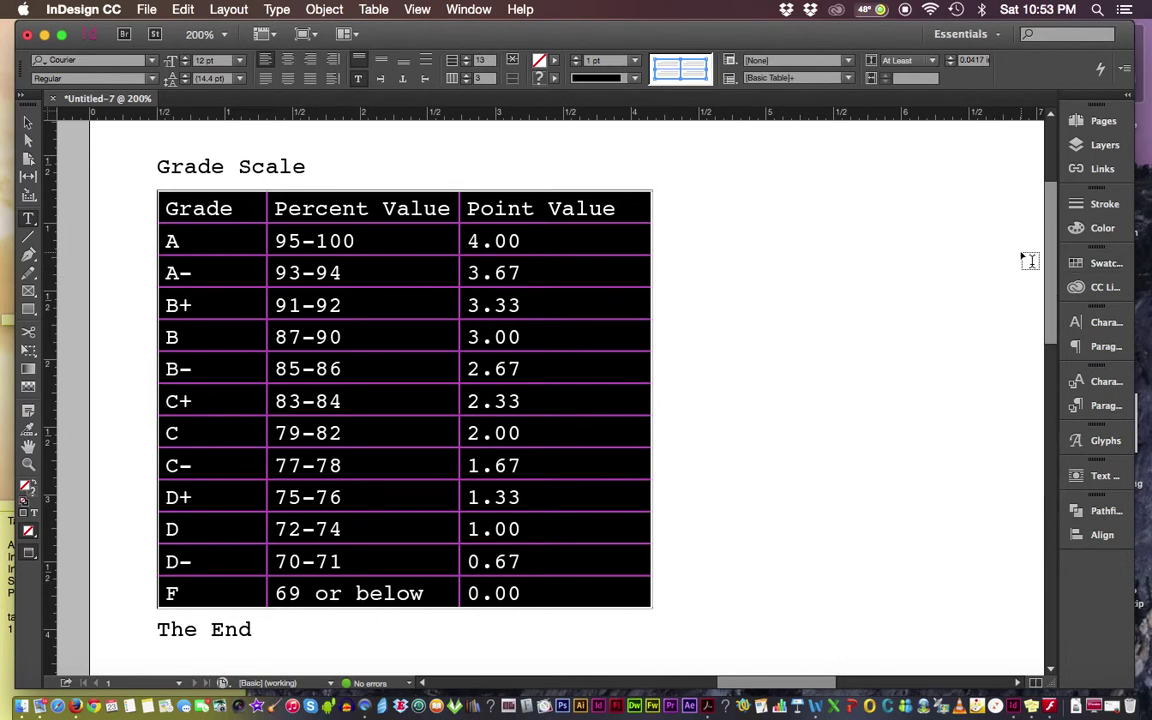
pyautogui.click(671, 267)
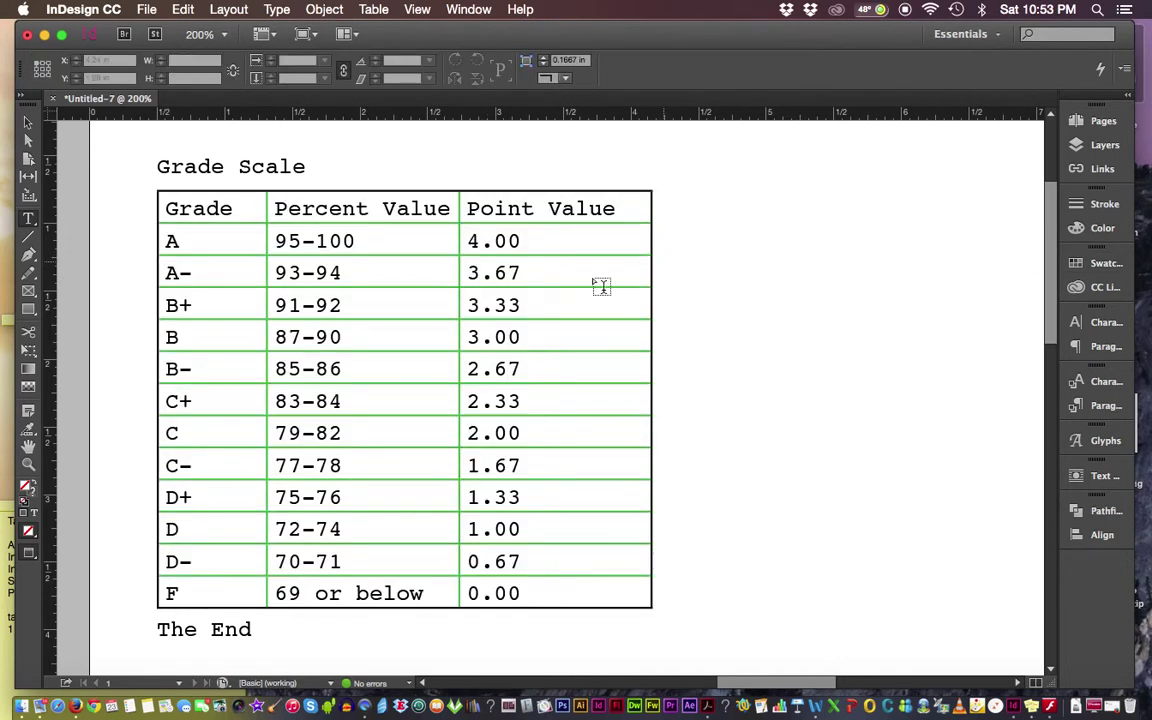
# - Select the whole table, set its border to 2 pt in blue C=100 M=90 Y=10 K=0, and deselect it
pyautogui.click(157, 189)
pyautogui.click(373, 9)
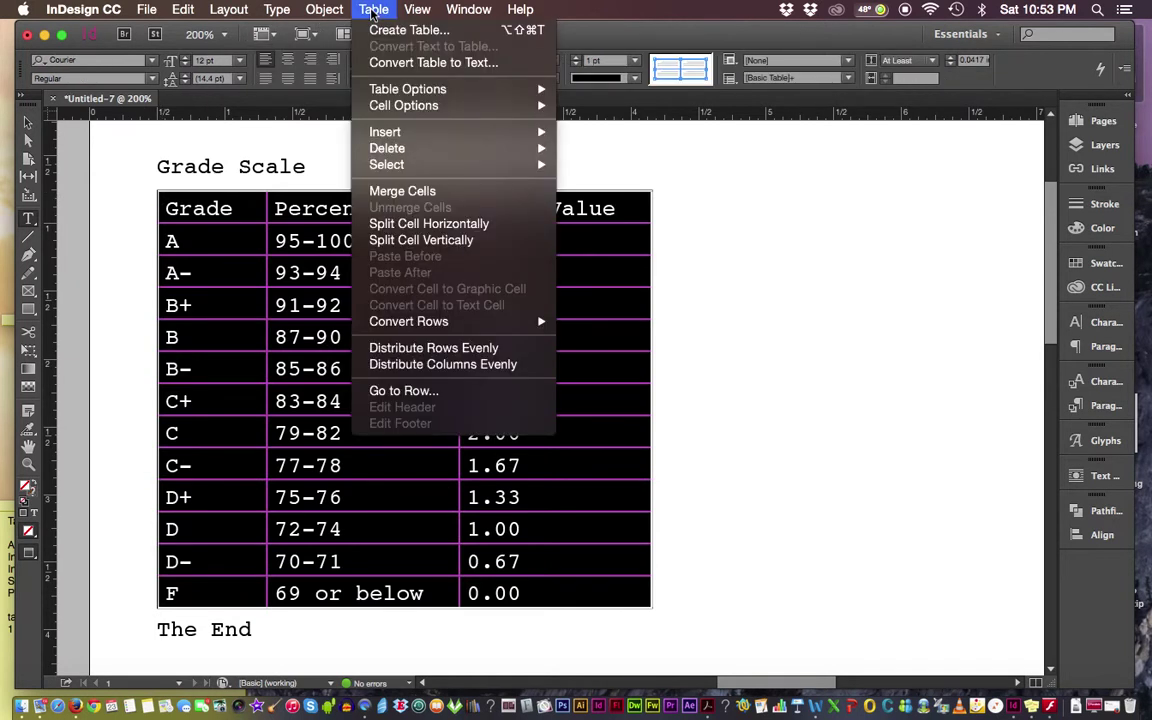
pyautogui.moveTo(420, 89)
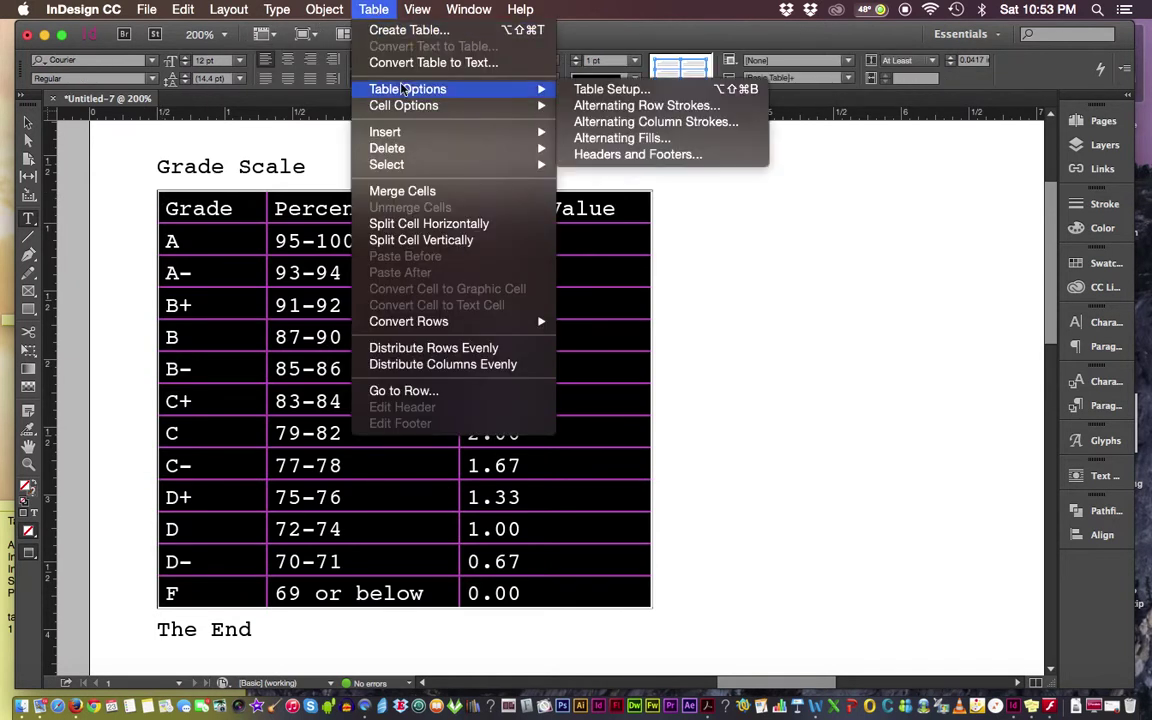
pyautogui.click(600, 92)
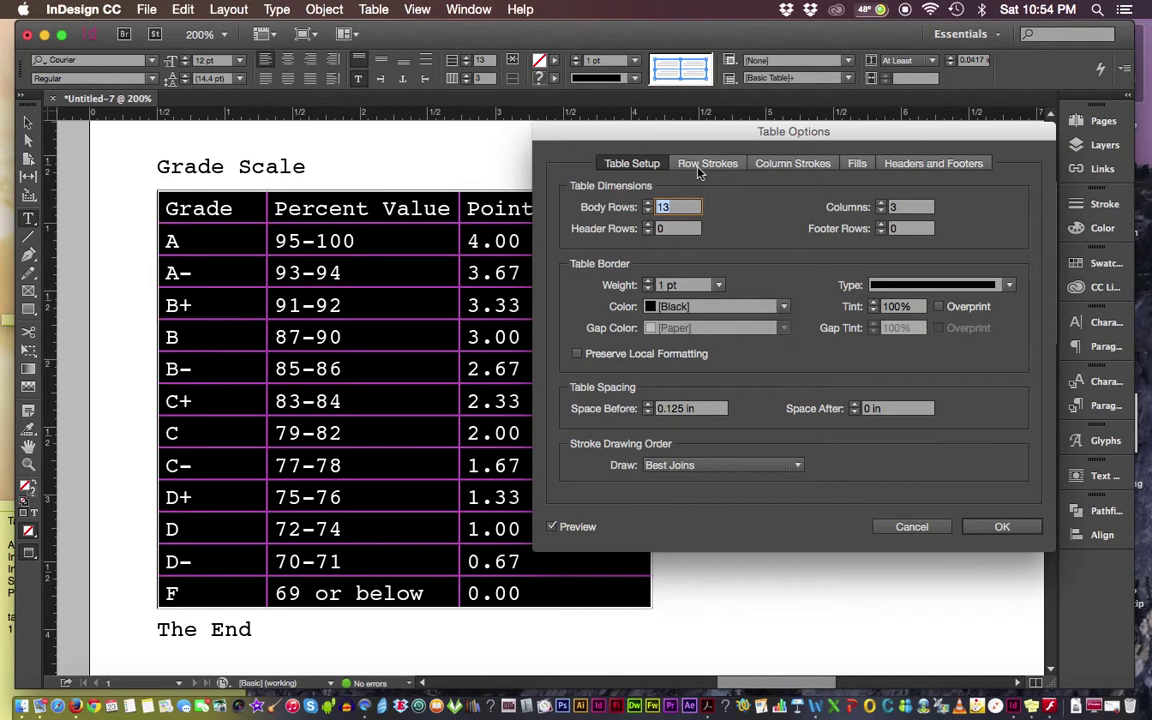
pyautogui.click(707, 290)
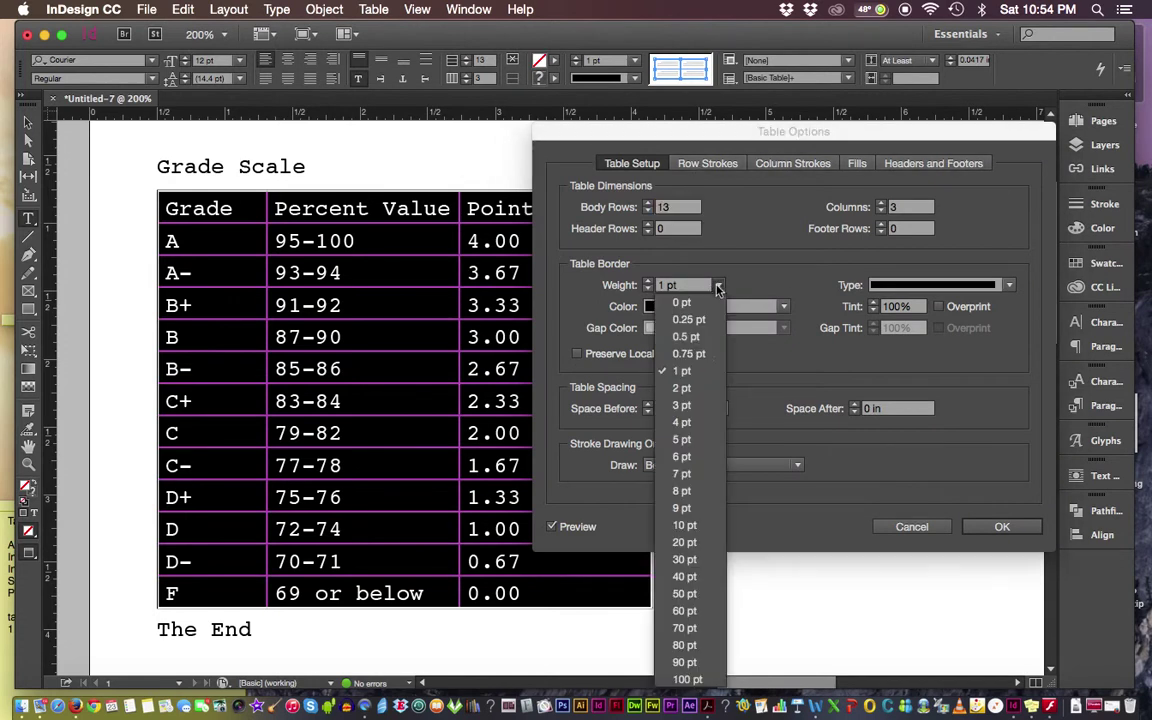
pyautogui.click(684, 386)
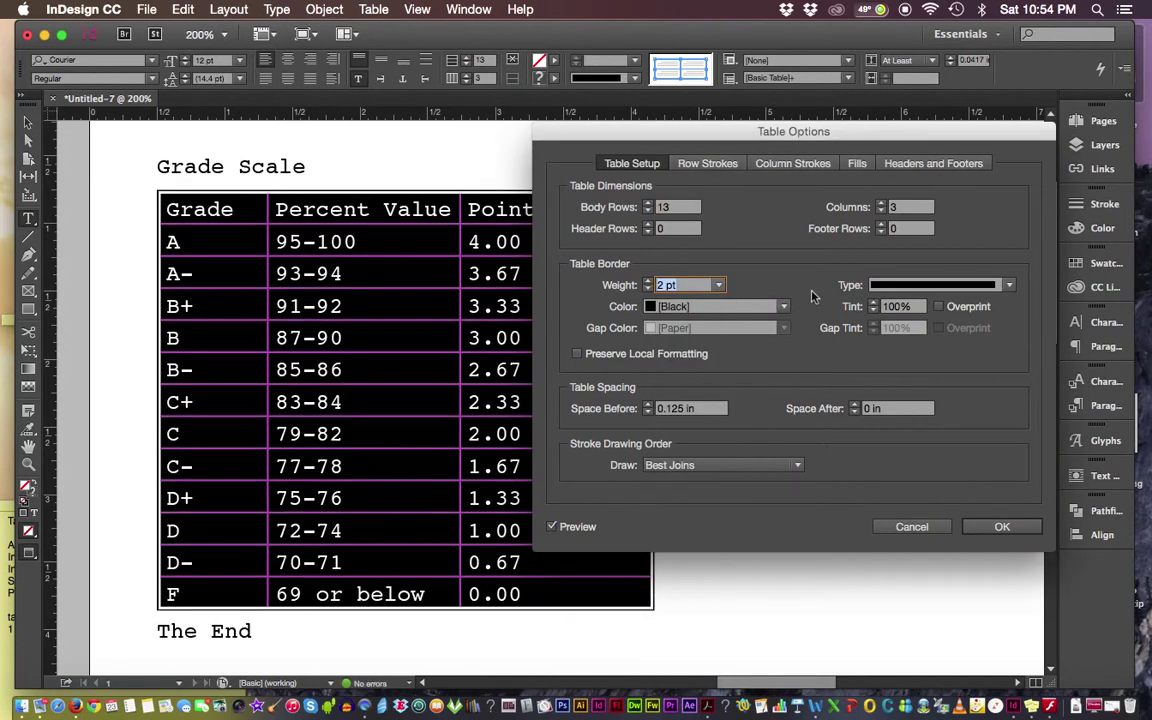
pyautogui.click(783, 306)
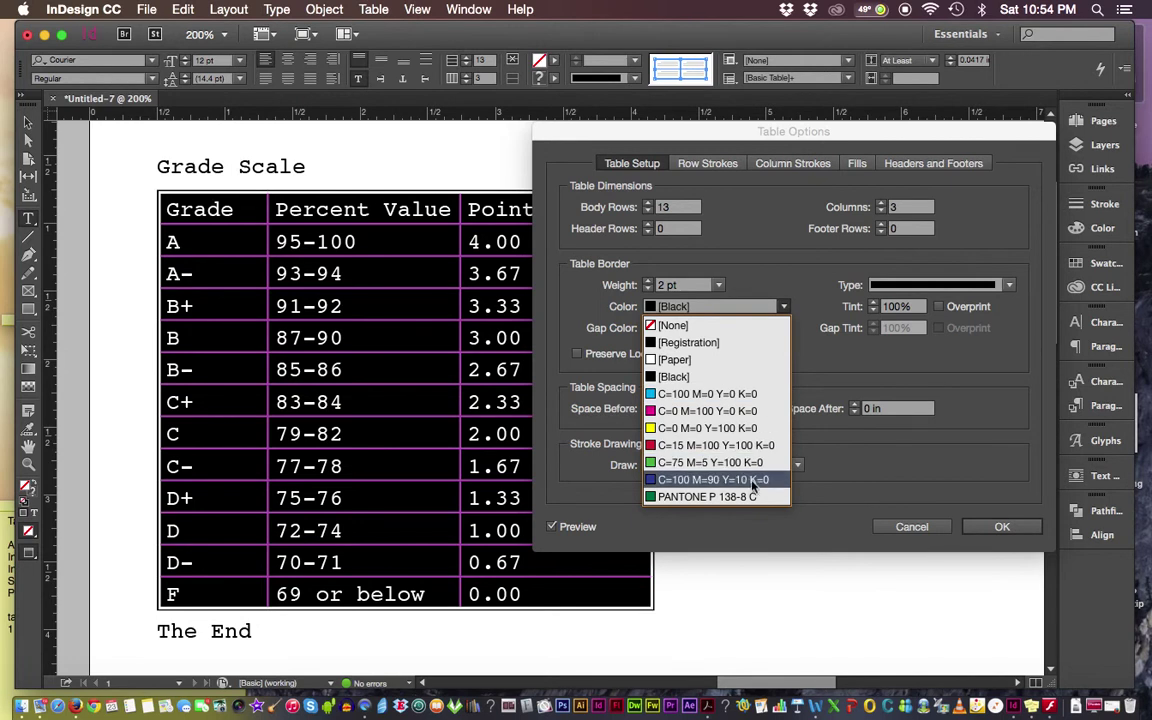
pyautogui.click(680, 479)
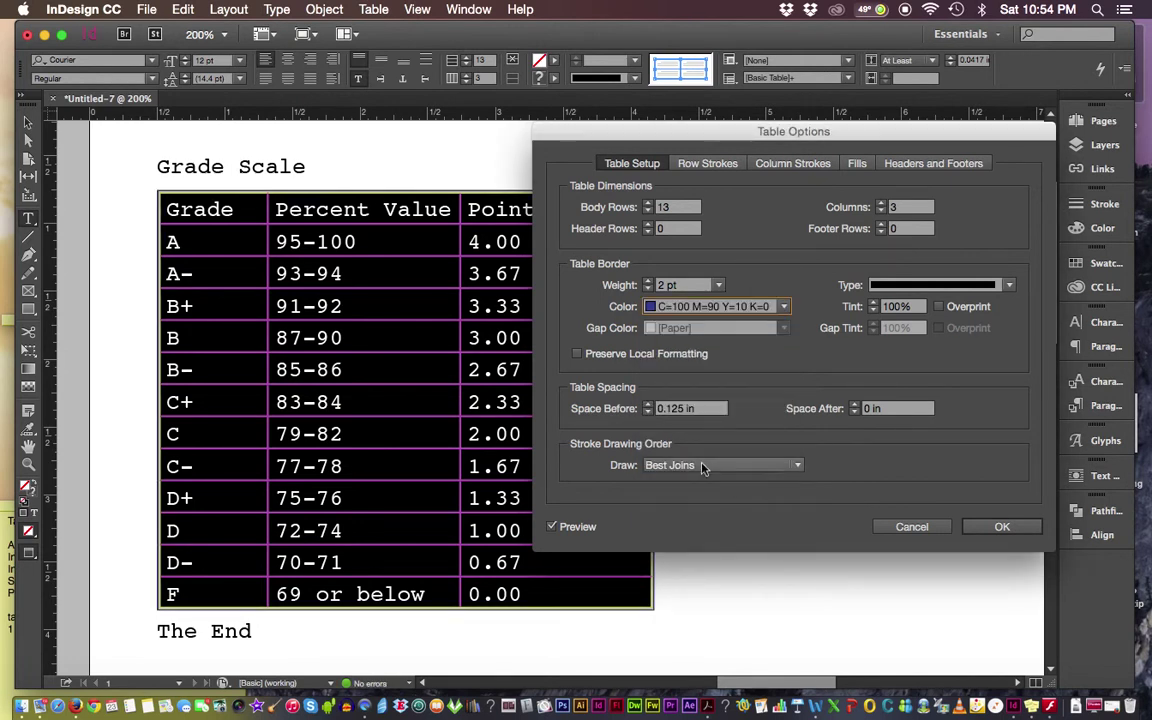
pyautogui.click(1000, 526)
pyautogui.click(876, 448)
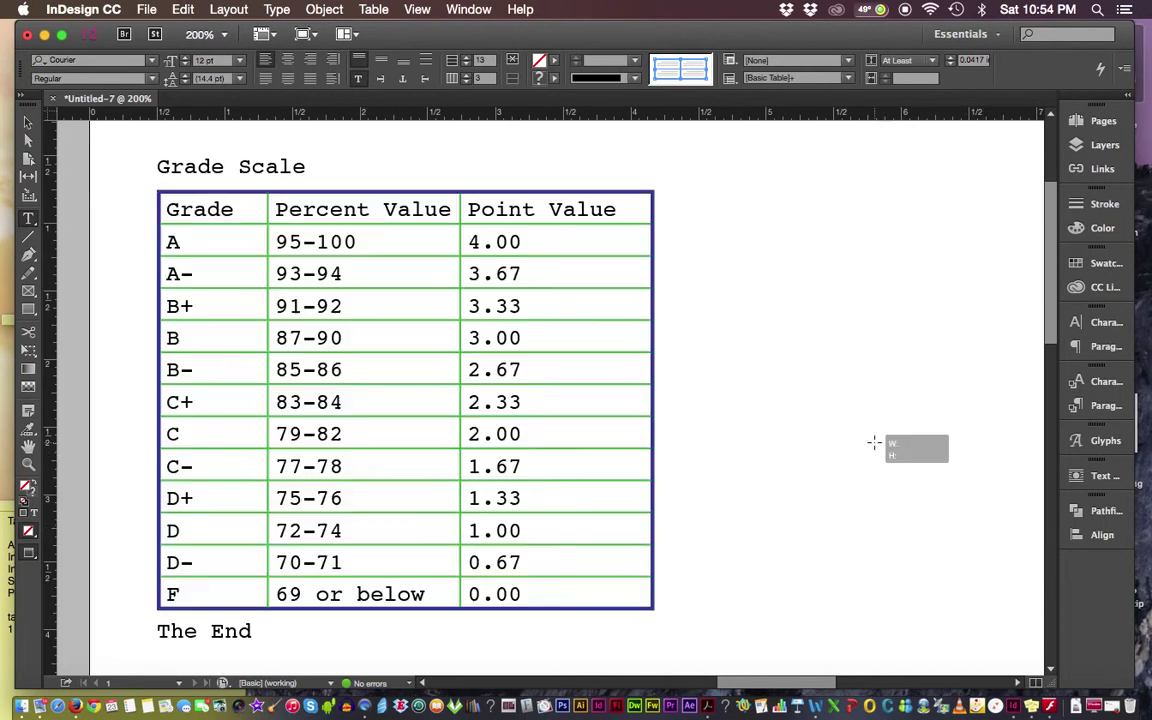